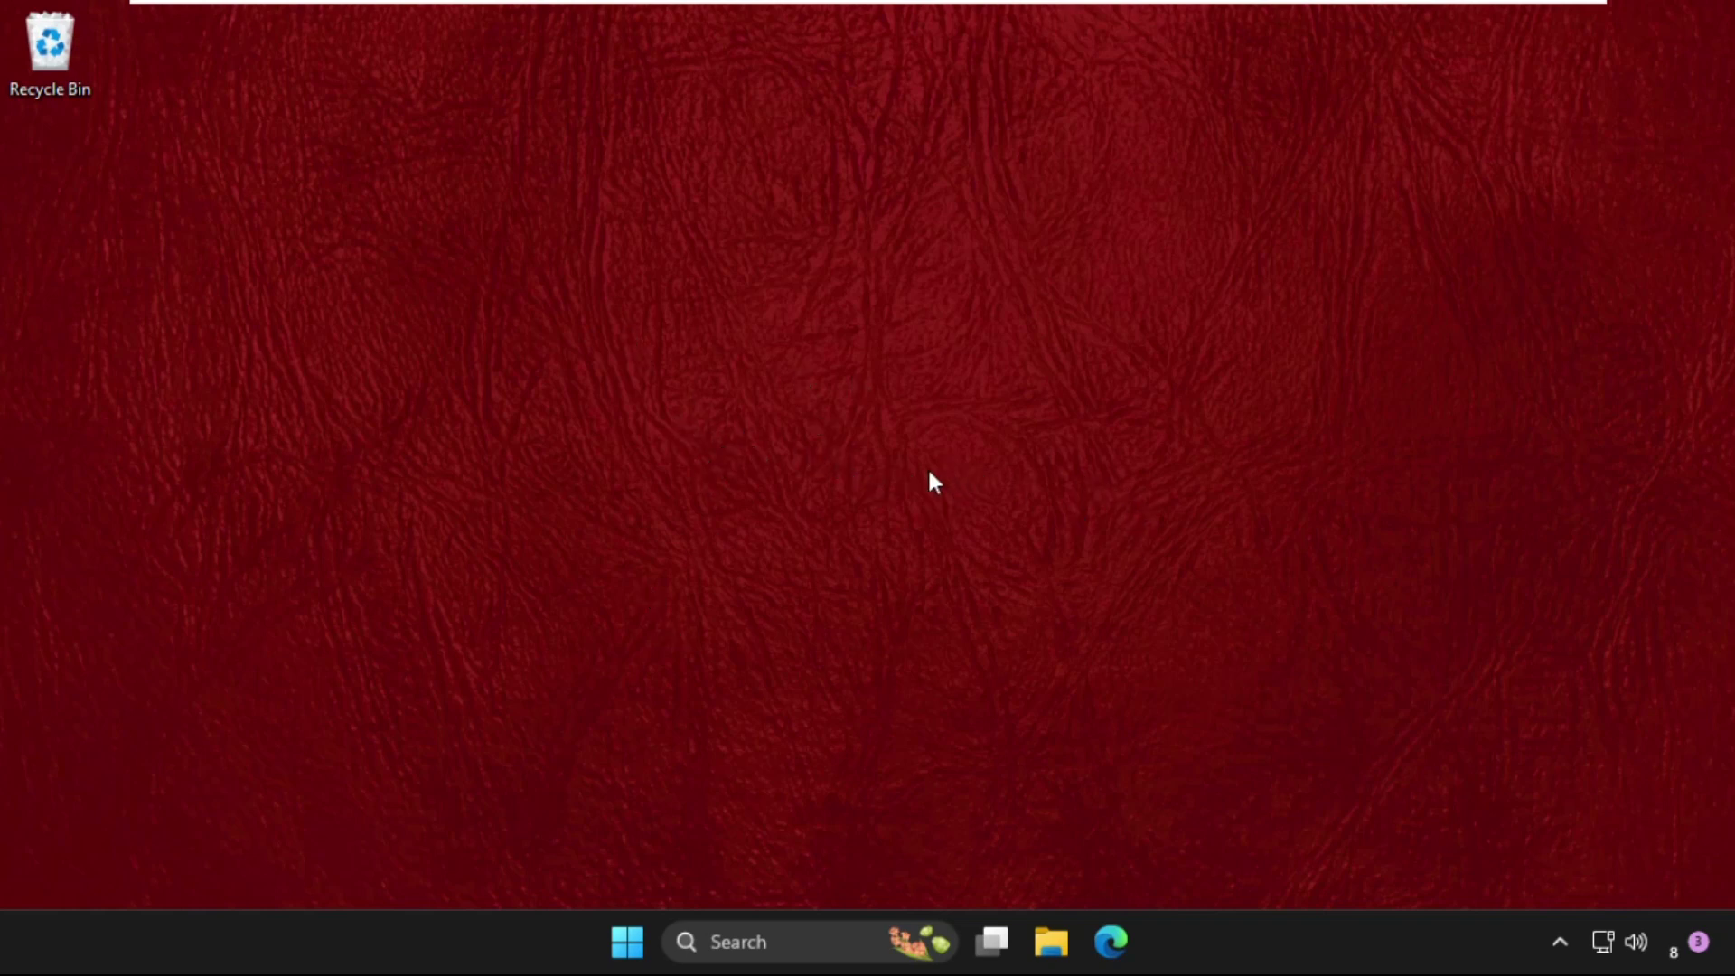
Launch Device Manager from the Start context menu, close it, then reopen it via search.
{"action": "right_click", "coordinate": [628, 939]}
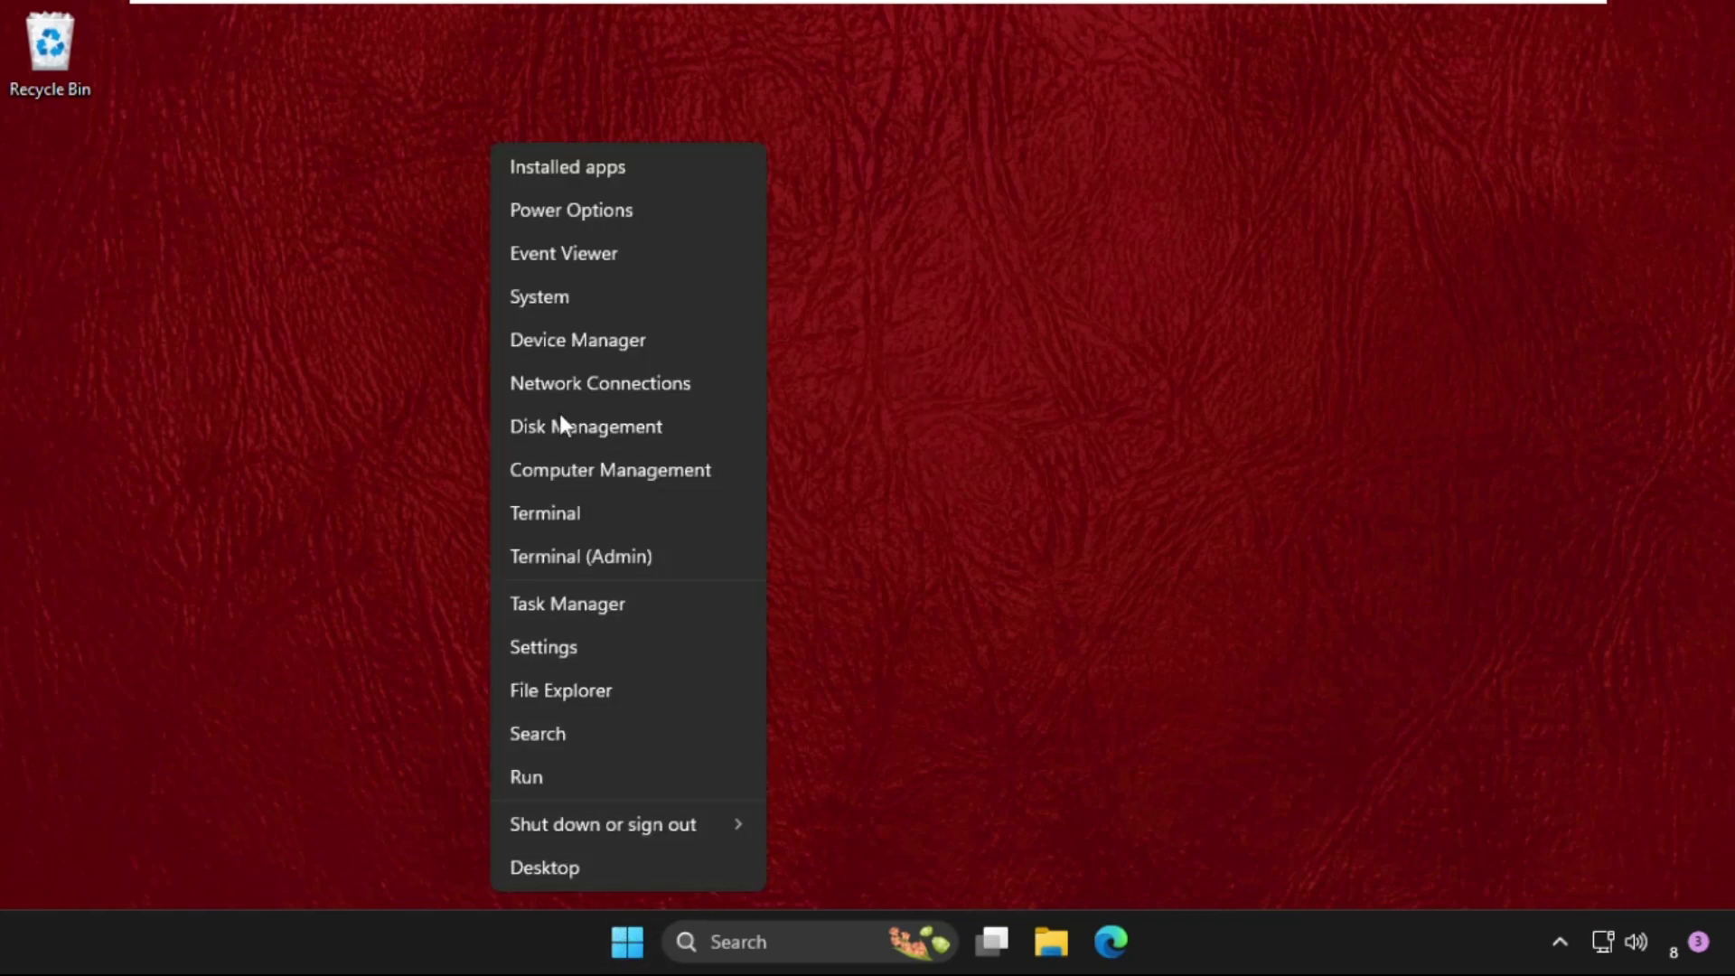
{"action": "left_click", "coordinate": [550, 340]}
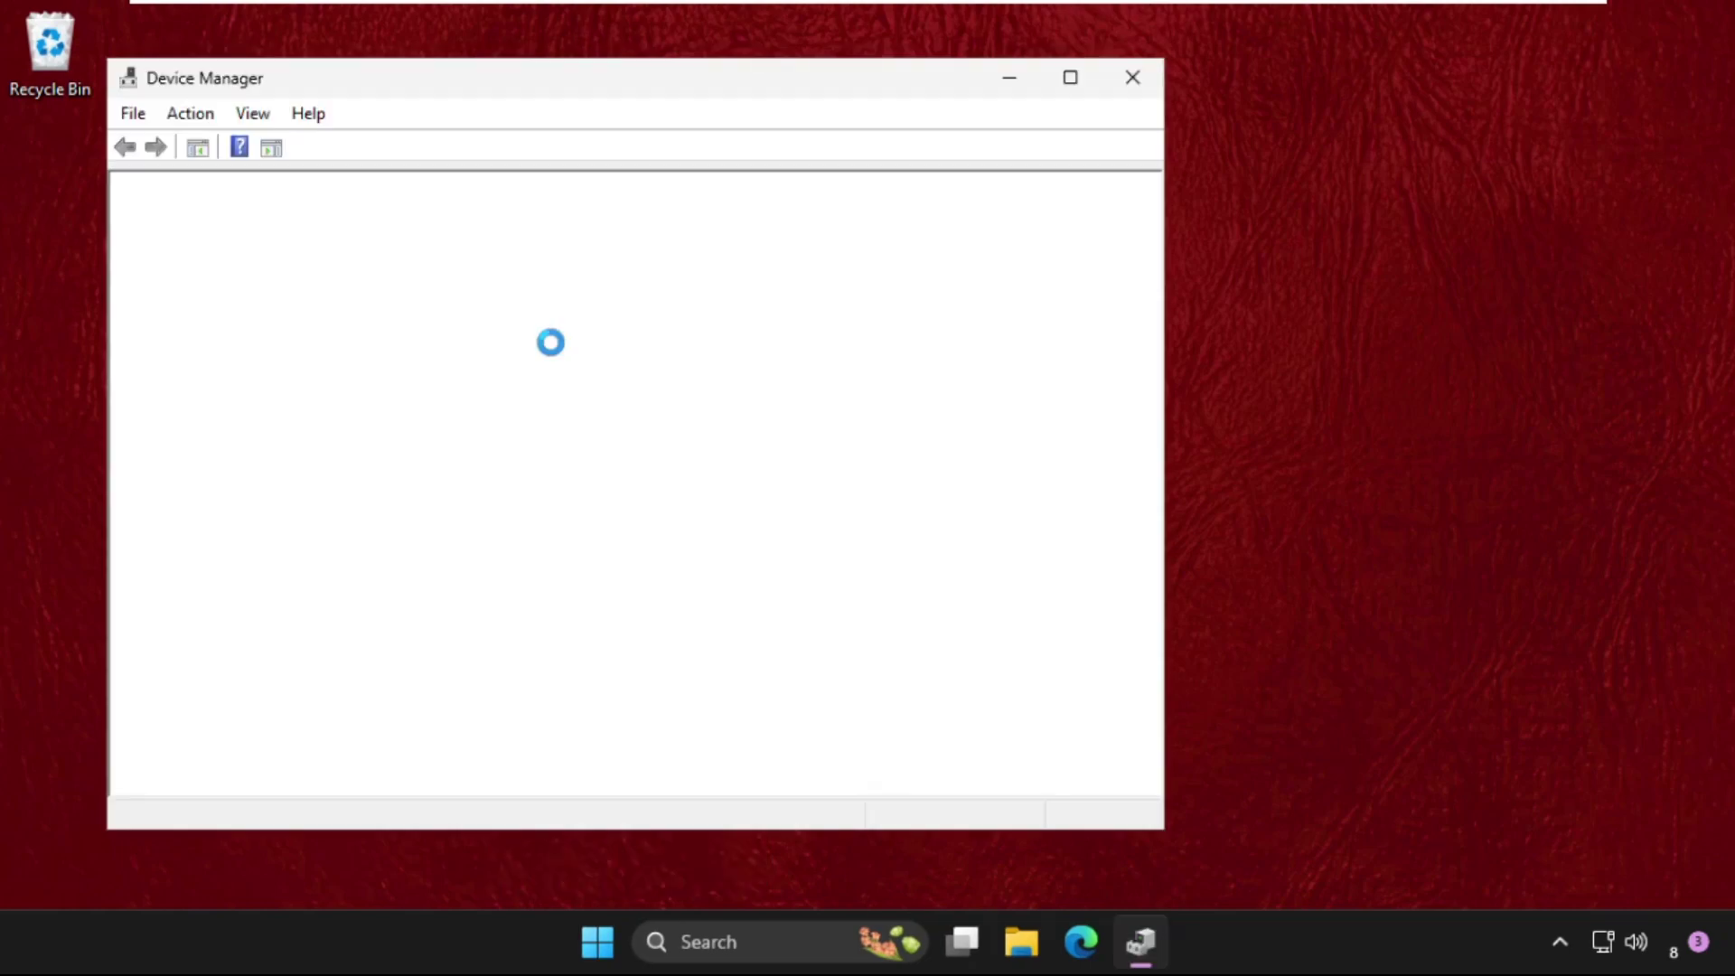
{"action": "left_click", "coordinate": [1135, 76]}
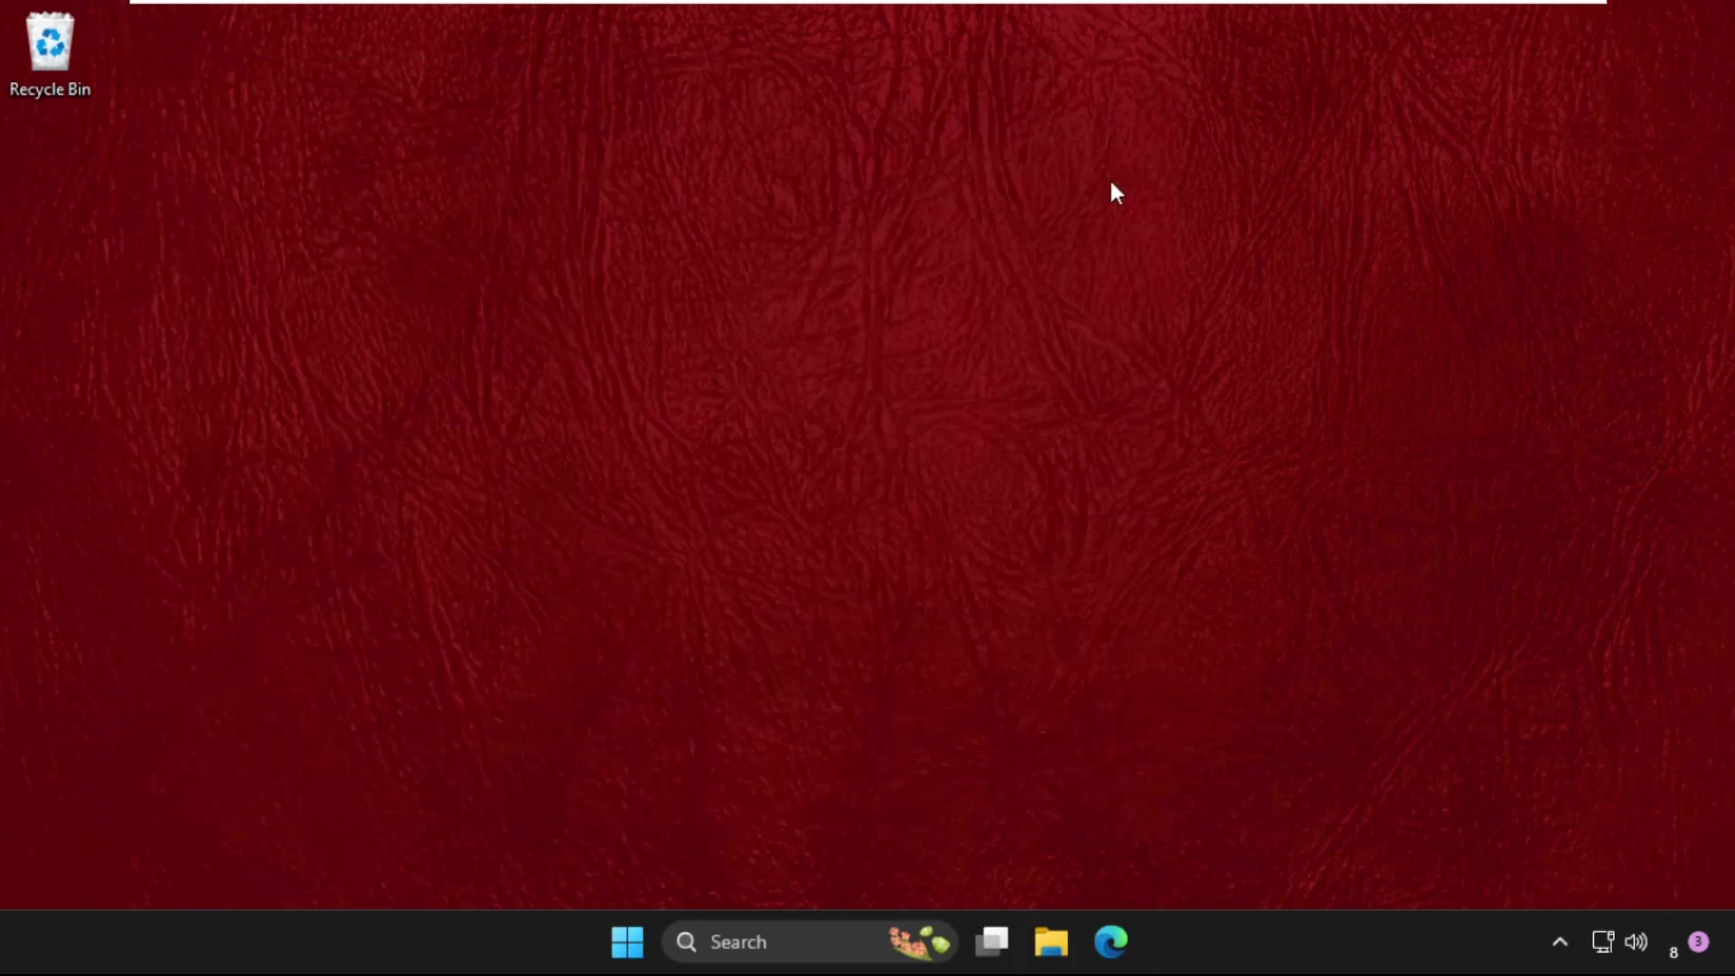
{"action": "left_click", "coordinate": [802, 942]}
{"action": "type", "text": "device"}
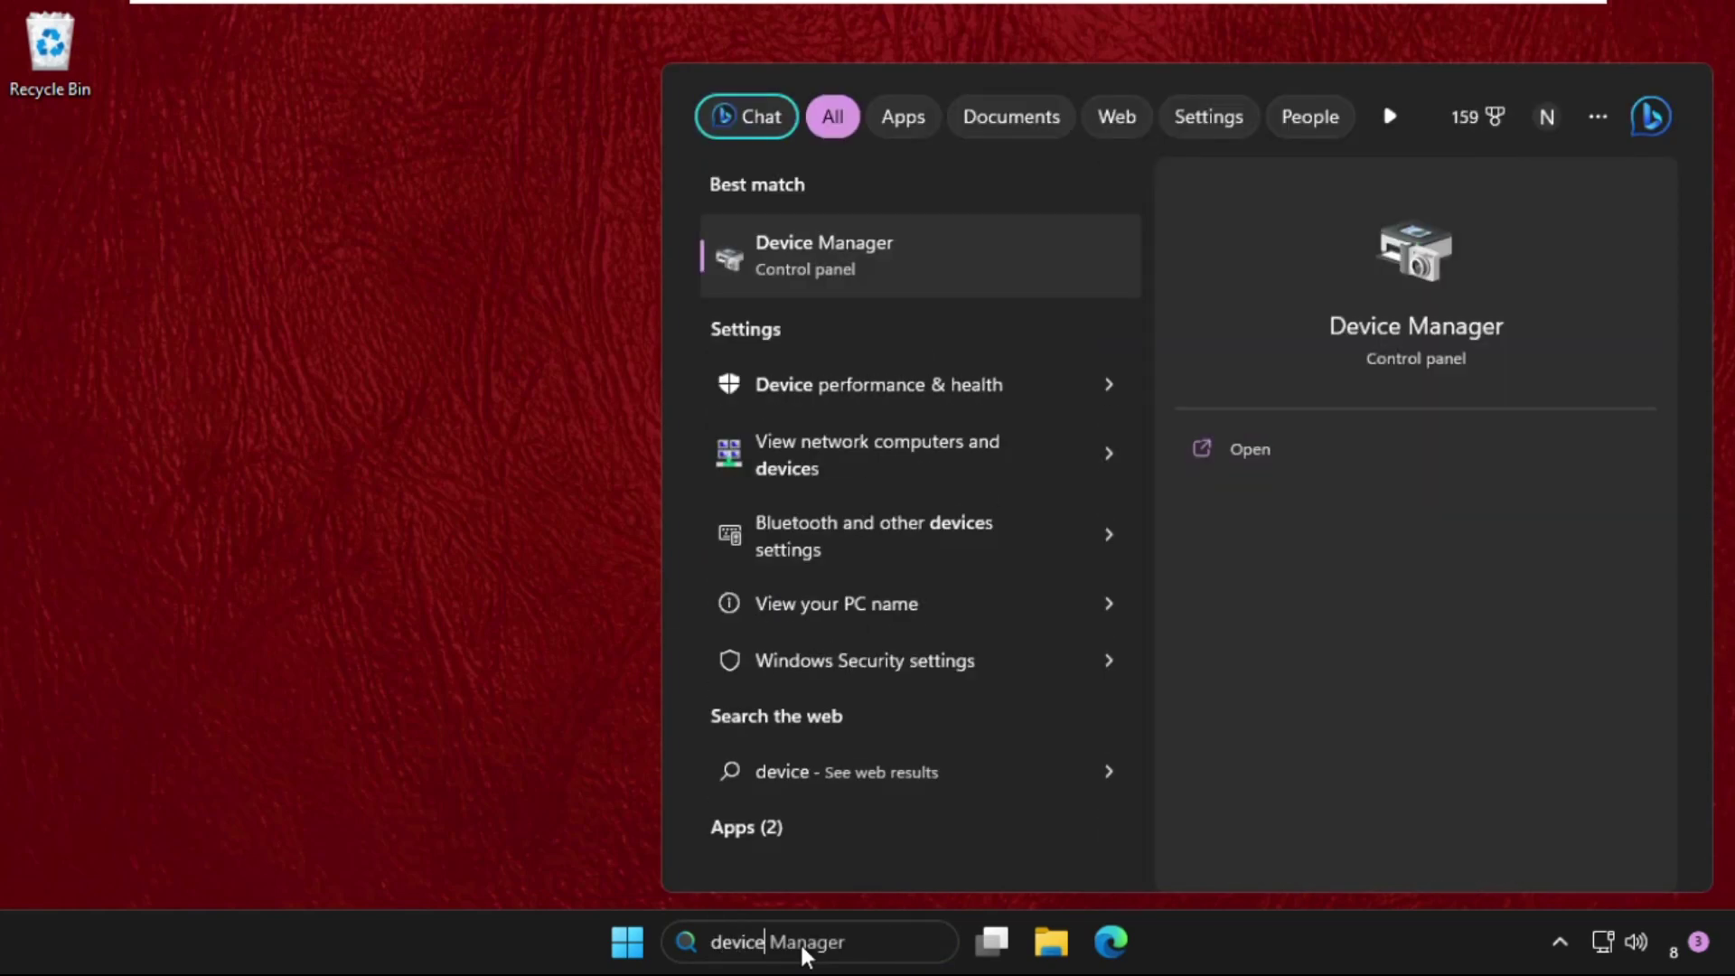
{"action": "left_click", "coordinate": [883, 261]}
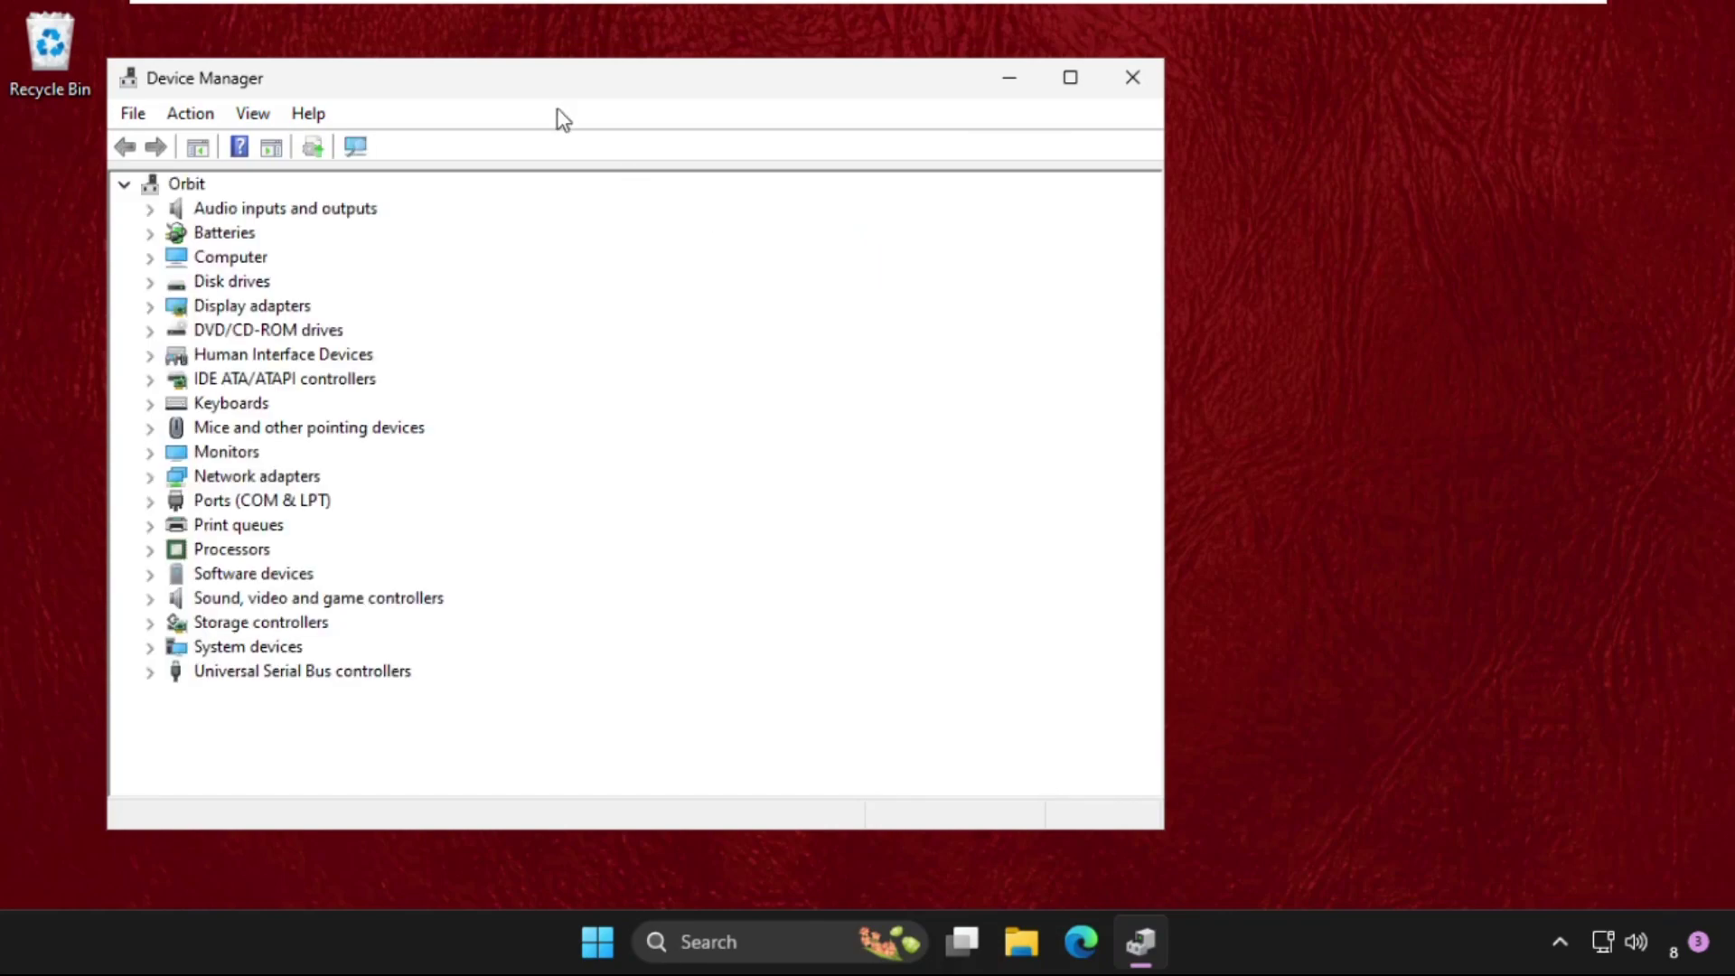
Move Device Manager right and select Microsoft Basic Display Adapter under the expanded Display adapters.
{"action": "left_click_drag", "start_coordinate": [535, 82], "coordinate": [811, 92]}
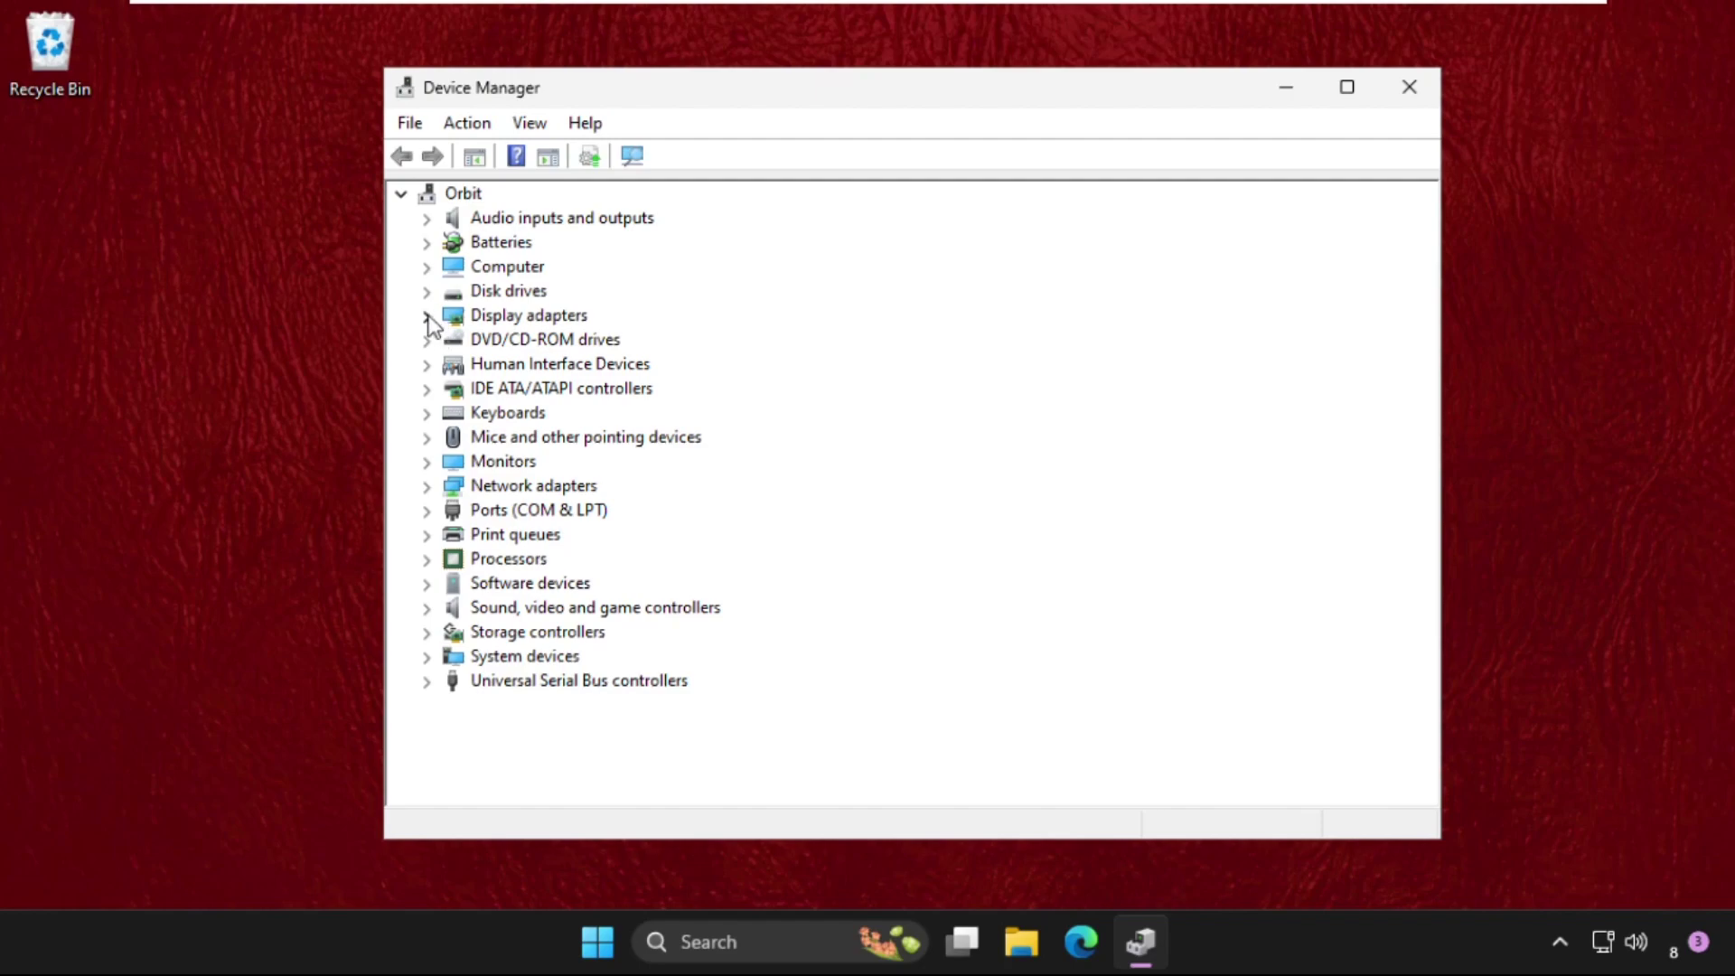
{"action": "left_click", "coordinate": [424, 316]}
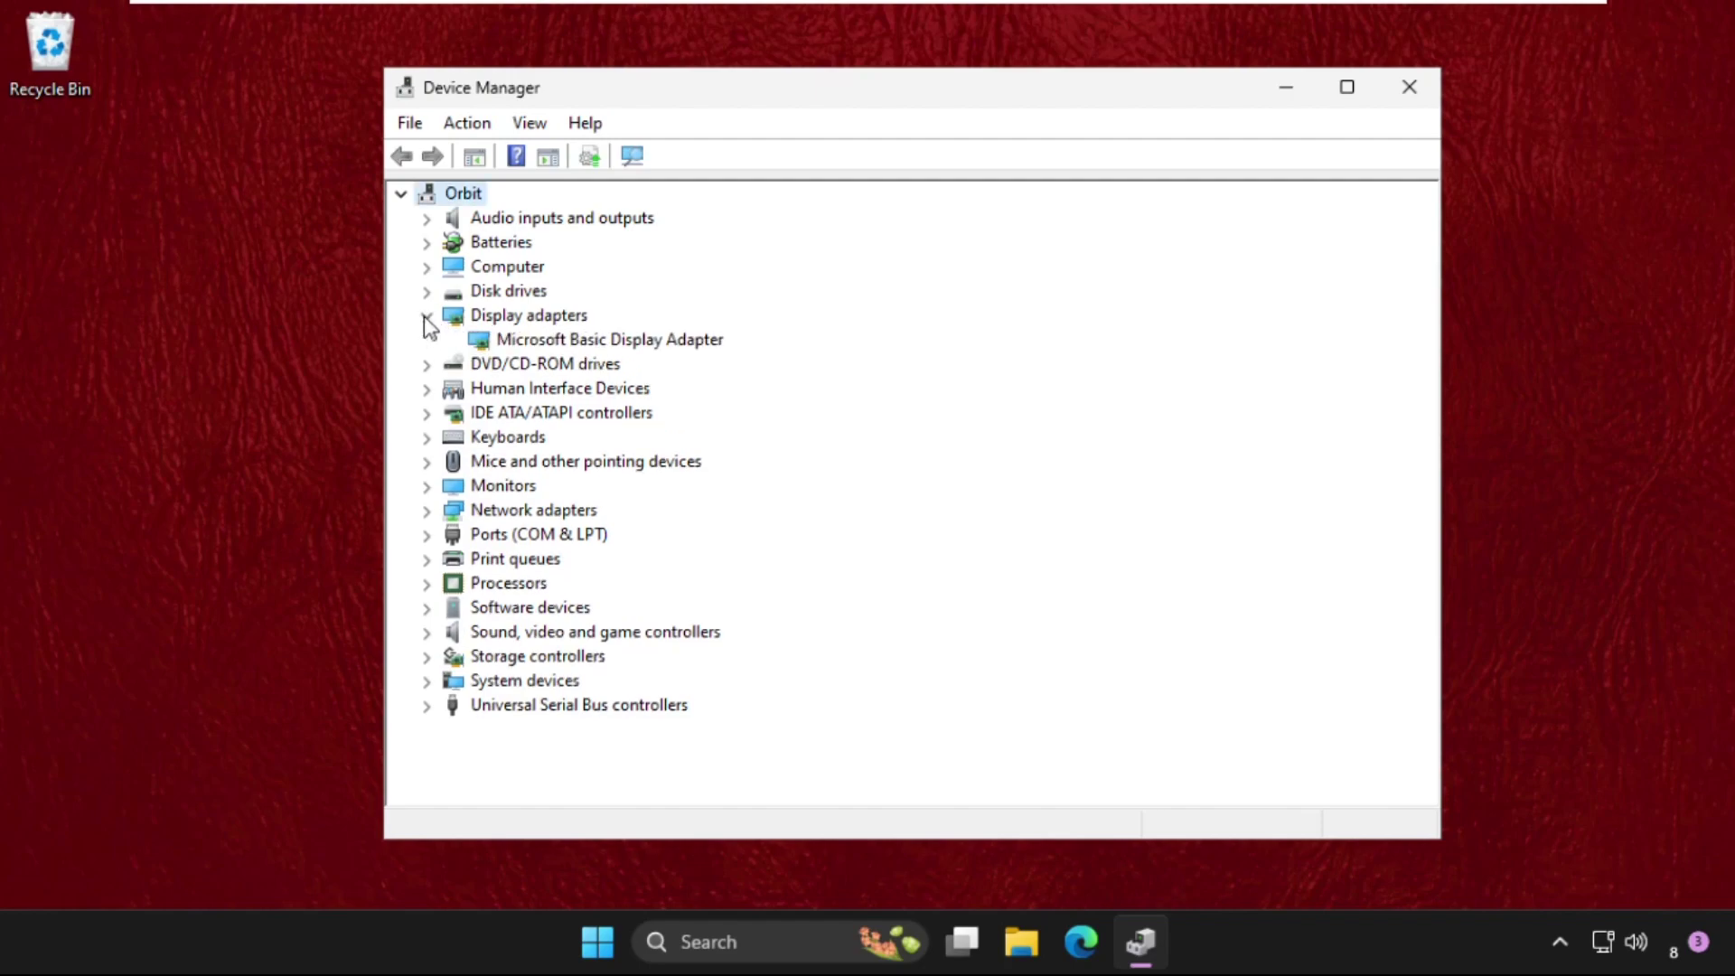
{"action": "left_click", "coordinate": [601, 345]}
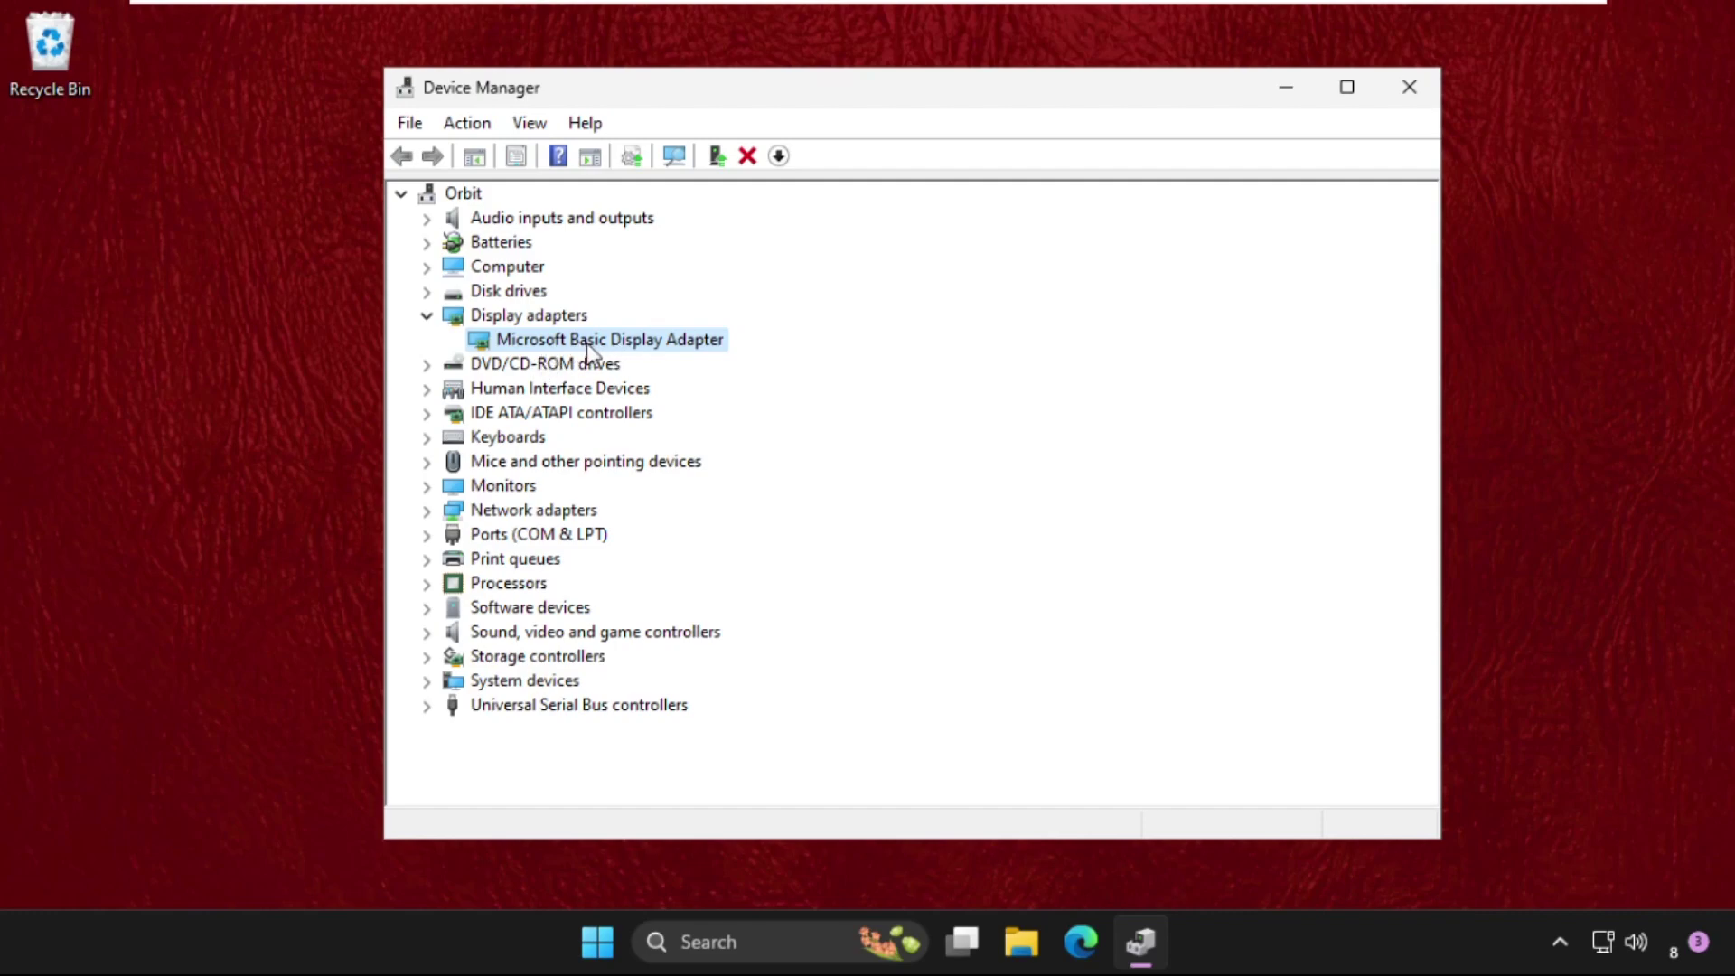
Launch Update Driver from the Driver tab of the Microsoft Basic Display Adapter's Properties.
{"action": "right_click", "coordinate": [588, 348]}
{"action": "left_click", "coordinate": [687, 512]}
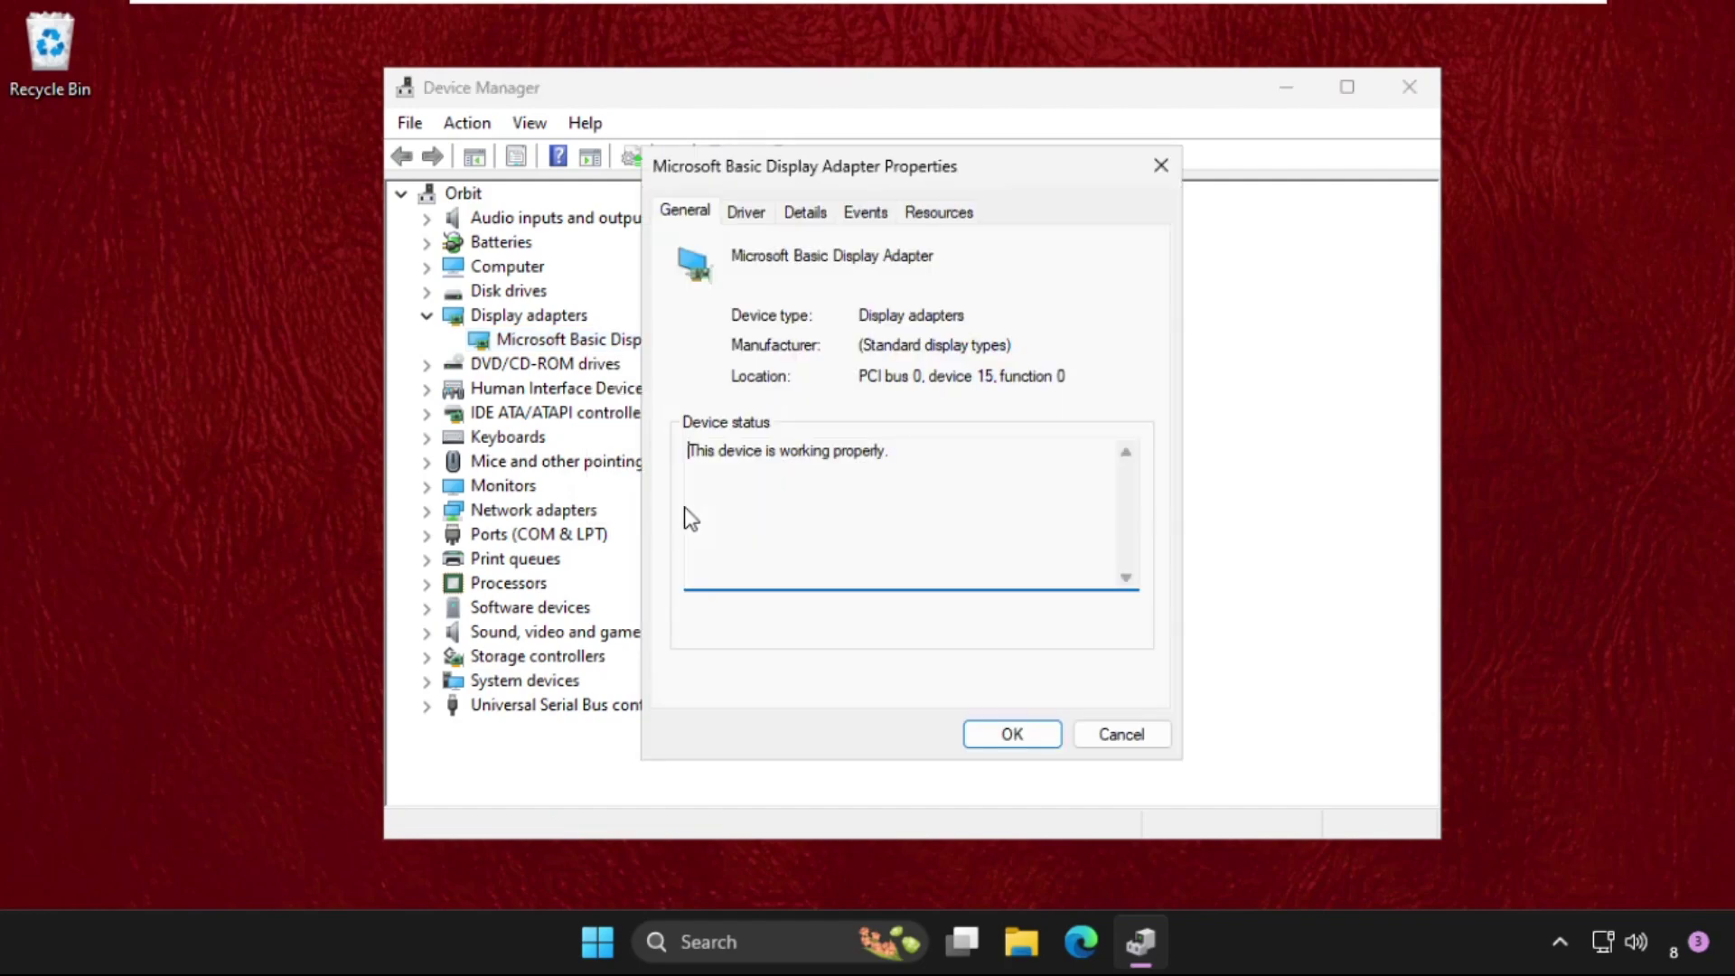
{"action": "left_click_drag", "start_coordinate": [878, 173], "coordinate": [623, 174]}
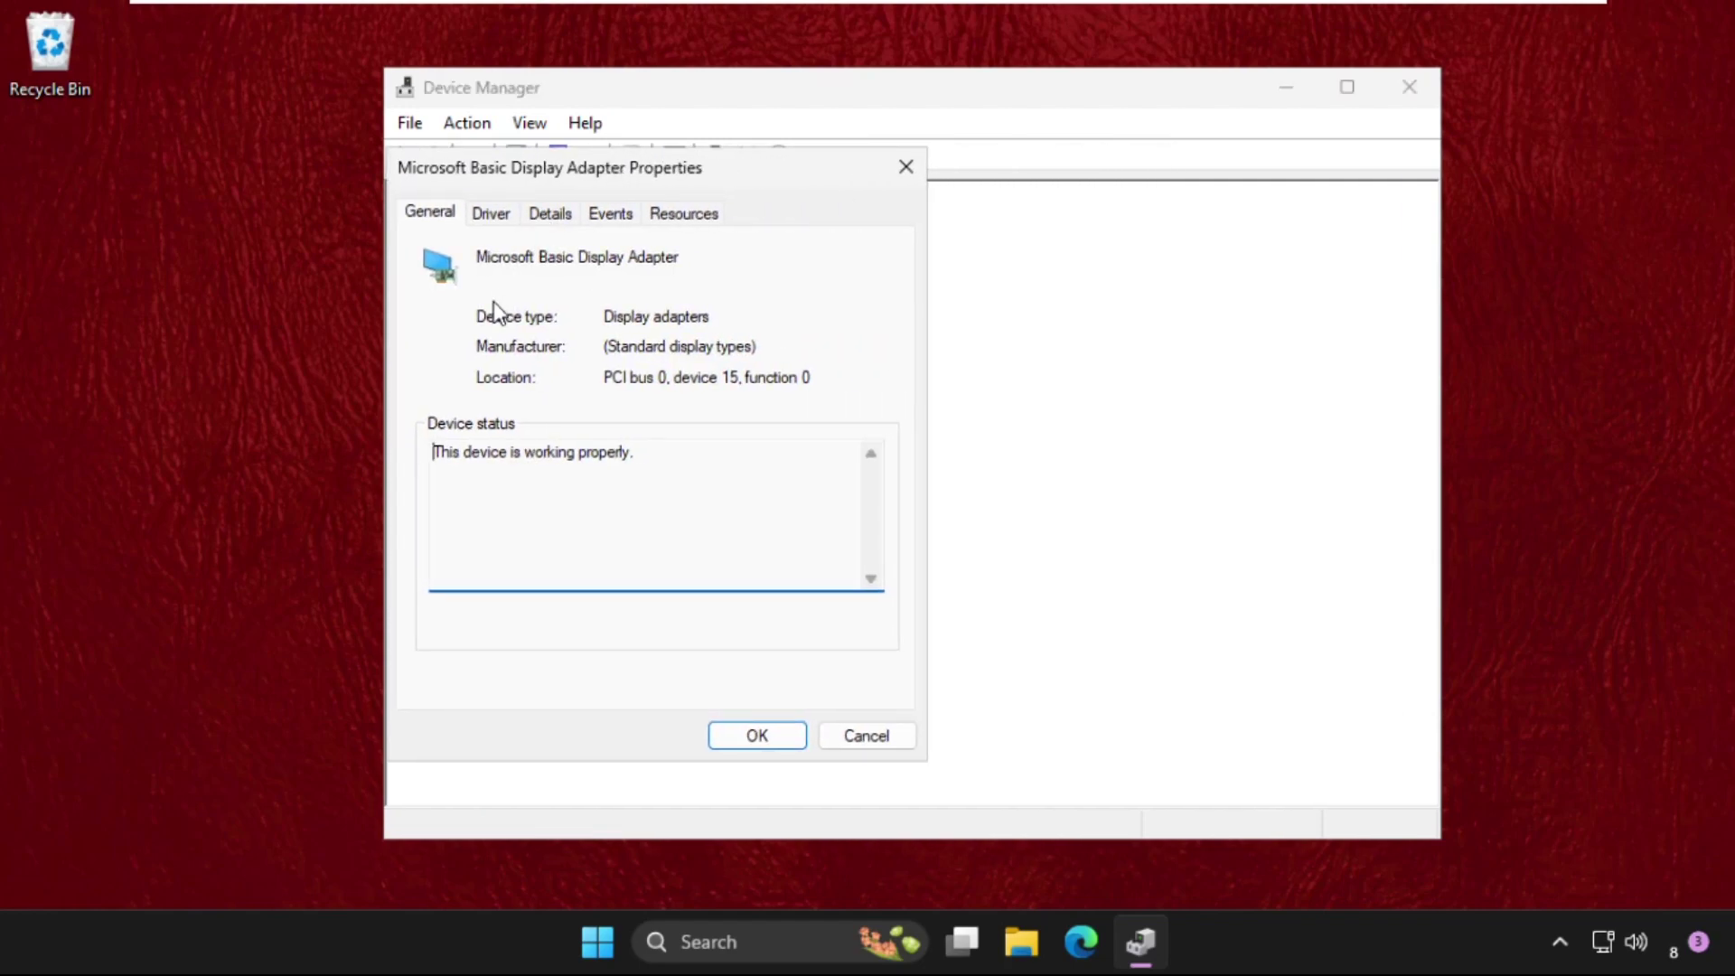
{"action": "left_click", "coordinate": [493, 216]}
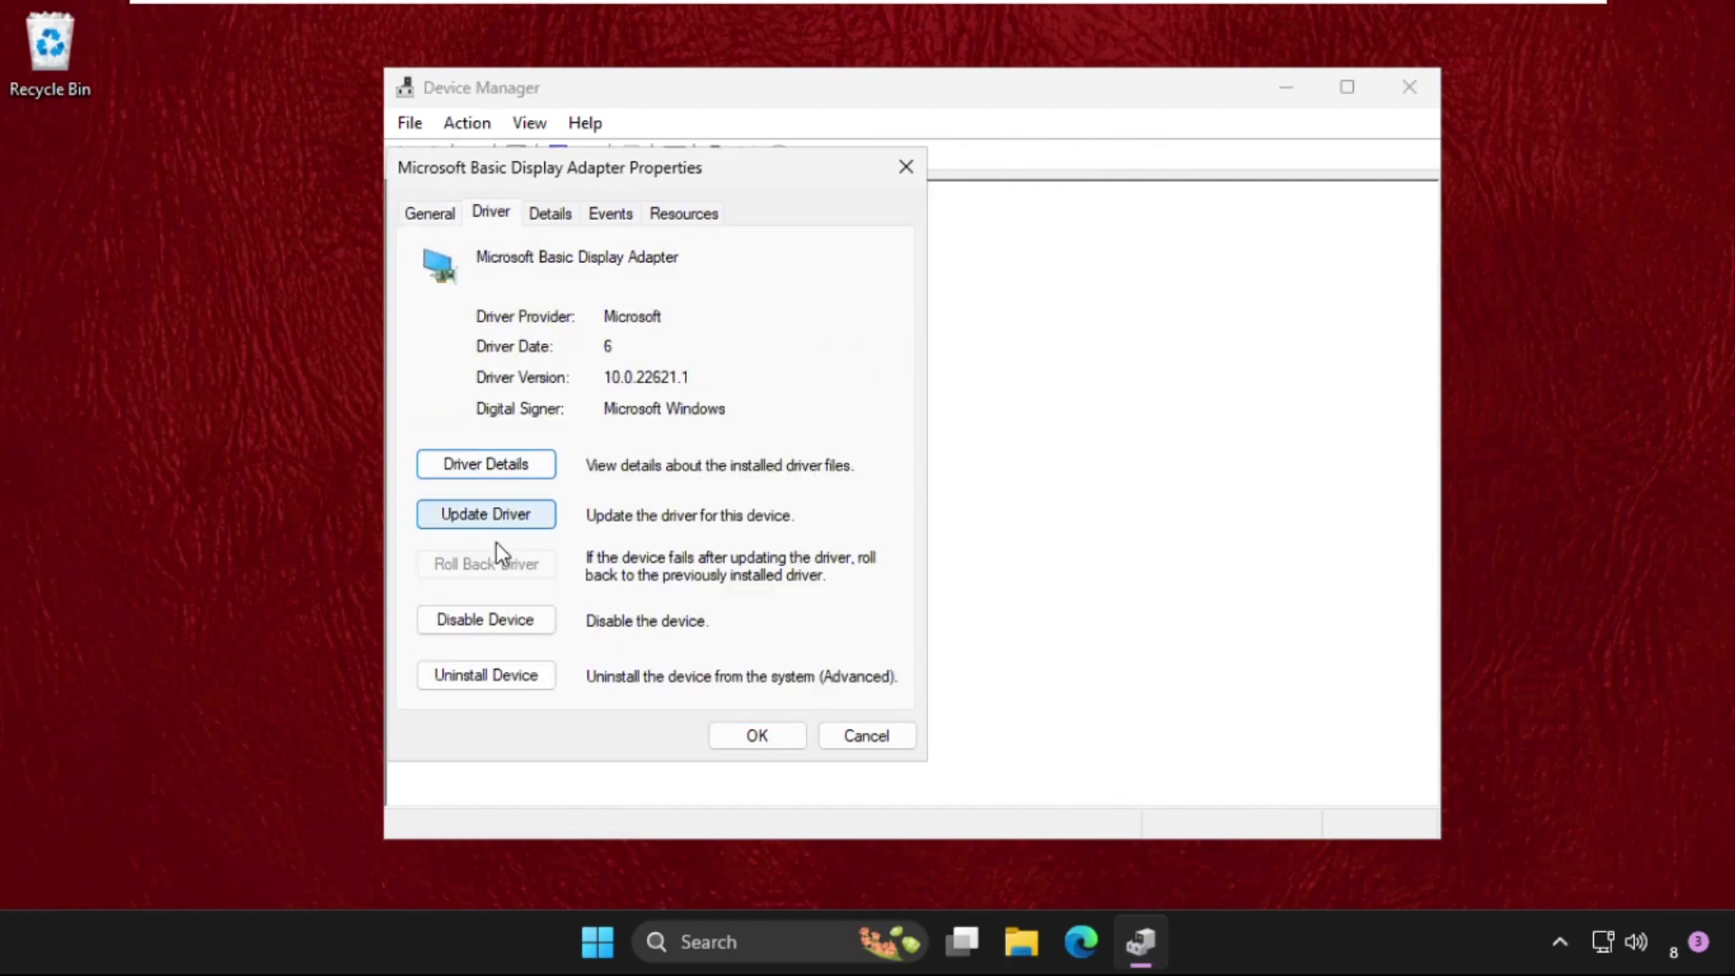
{"action": "left_click", "coordinate": [494, 513]}
{"action": "left_click_drag", "start_coordinate": [567, 191], "coordinate": [824, 170]}
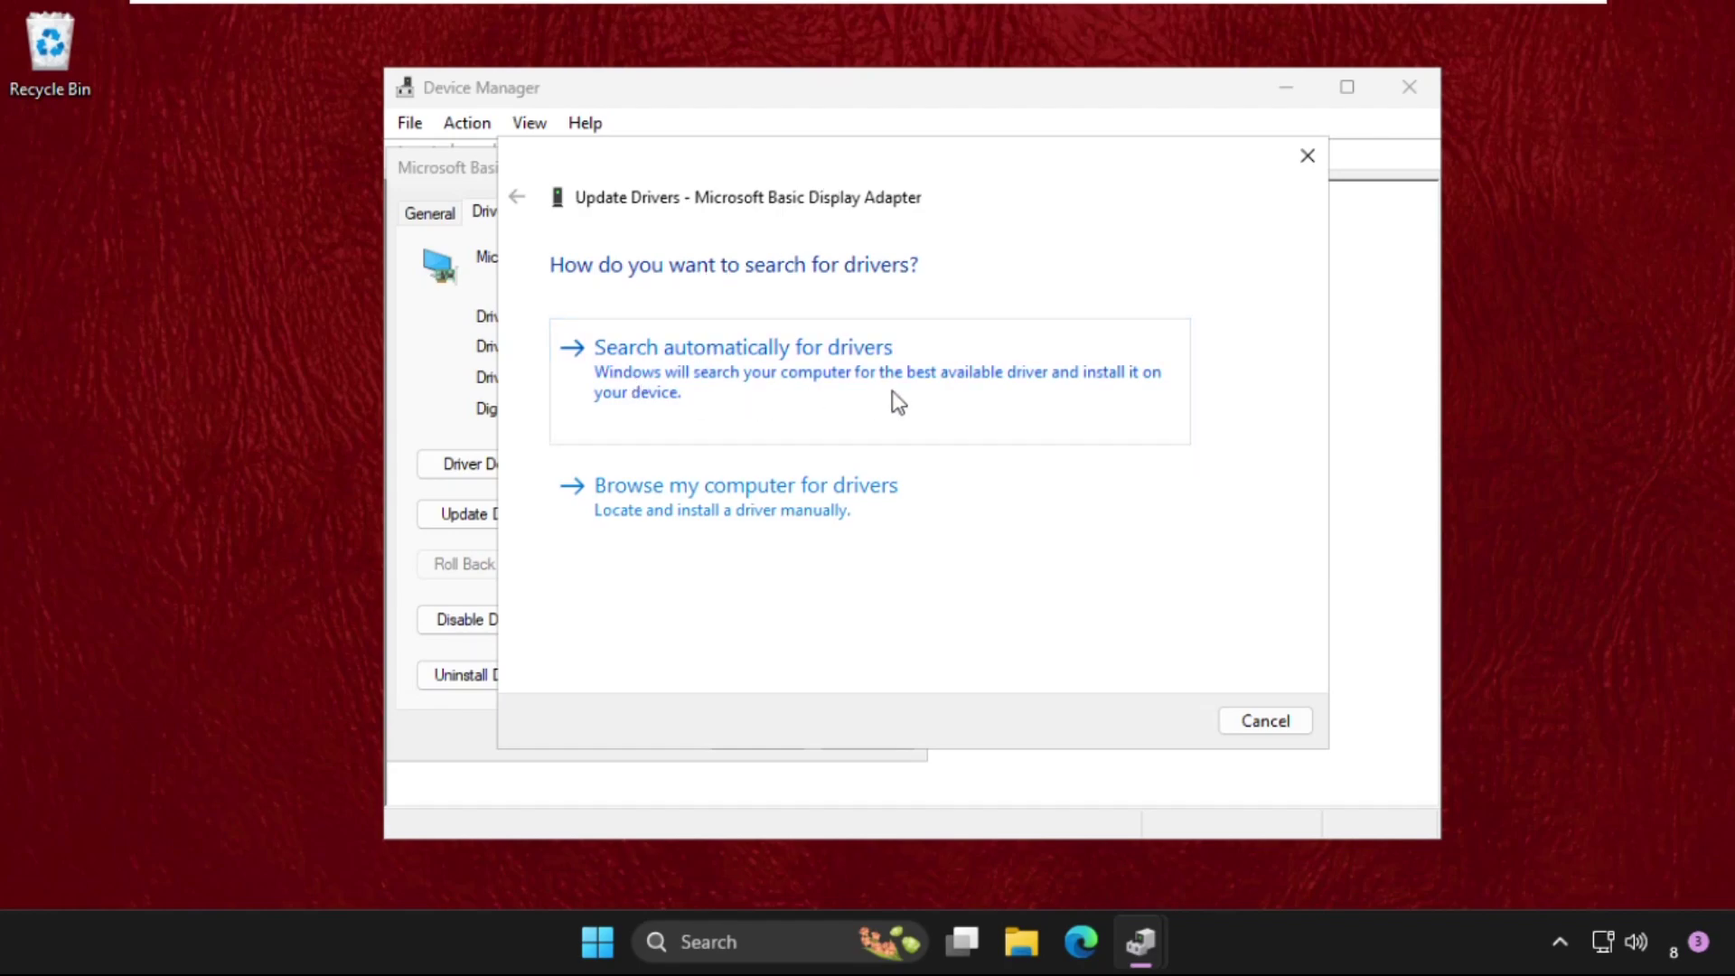
{"action": "left_click", "coordinate": [813, 394]}
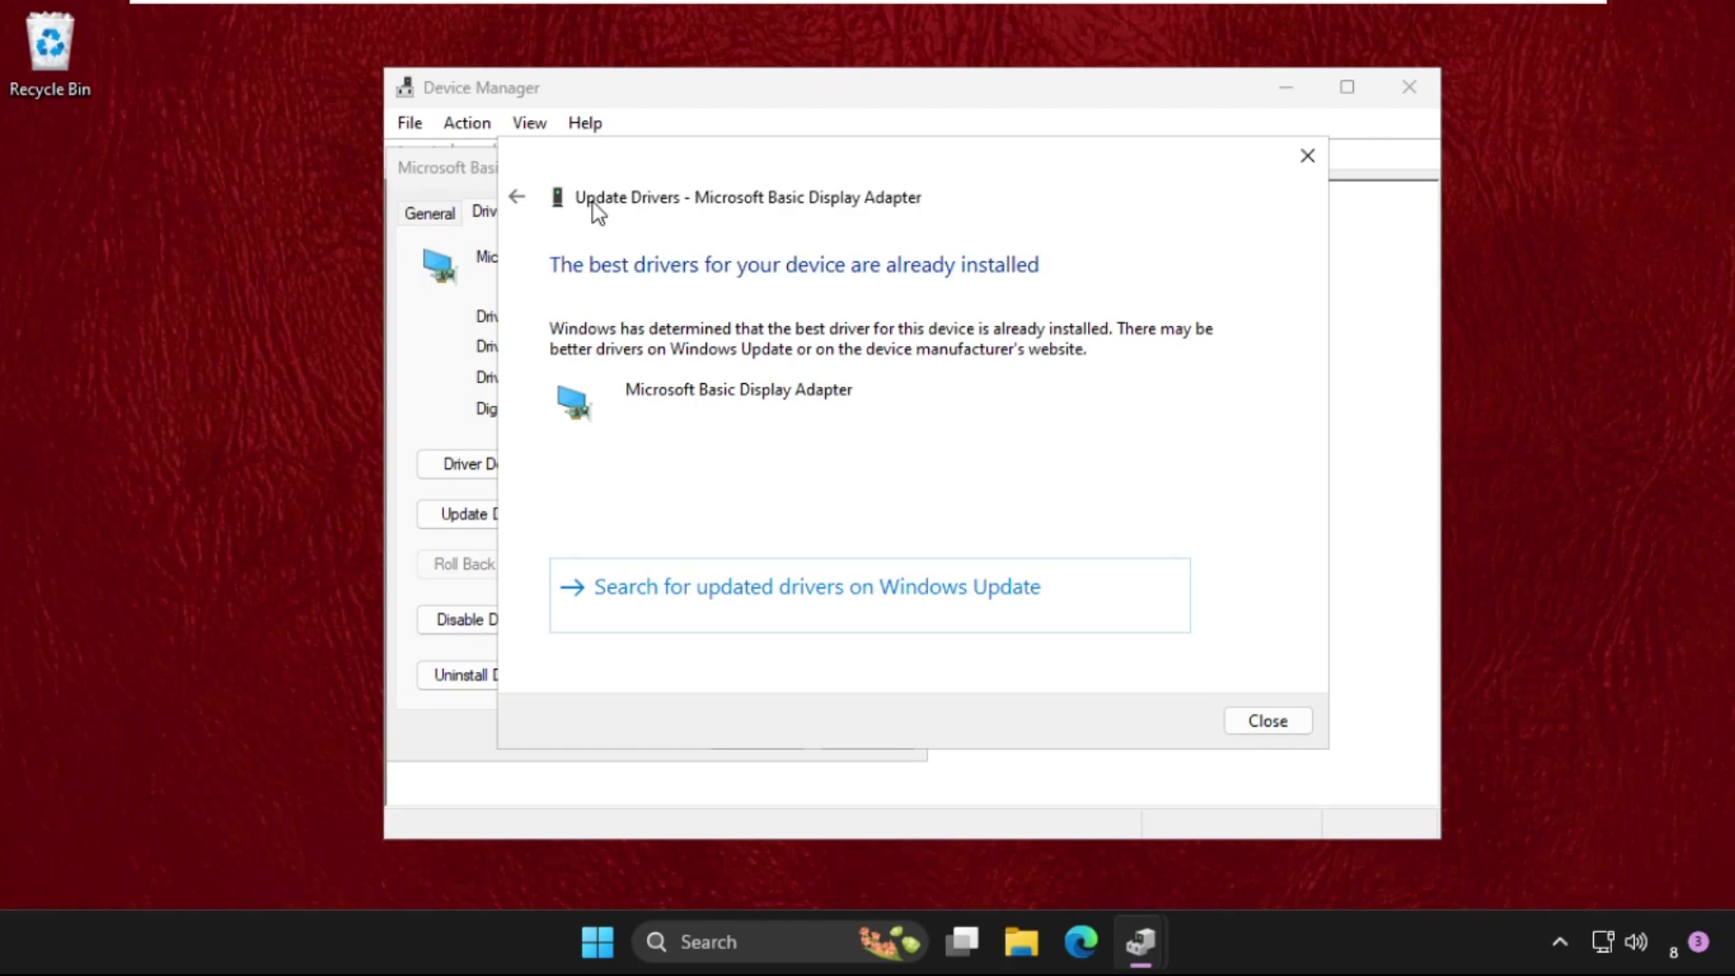
{"action": "left_click", "coordinate": [515, 198]}
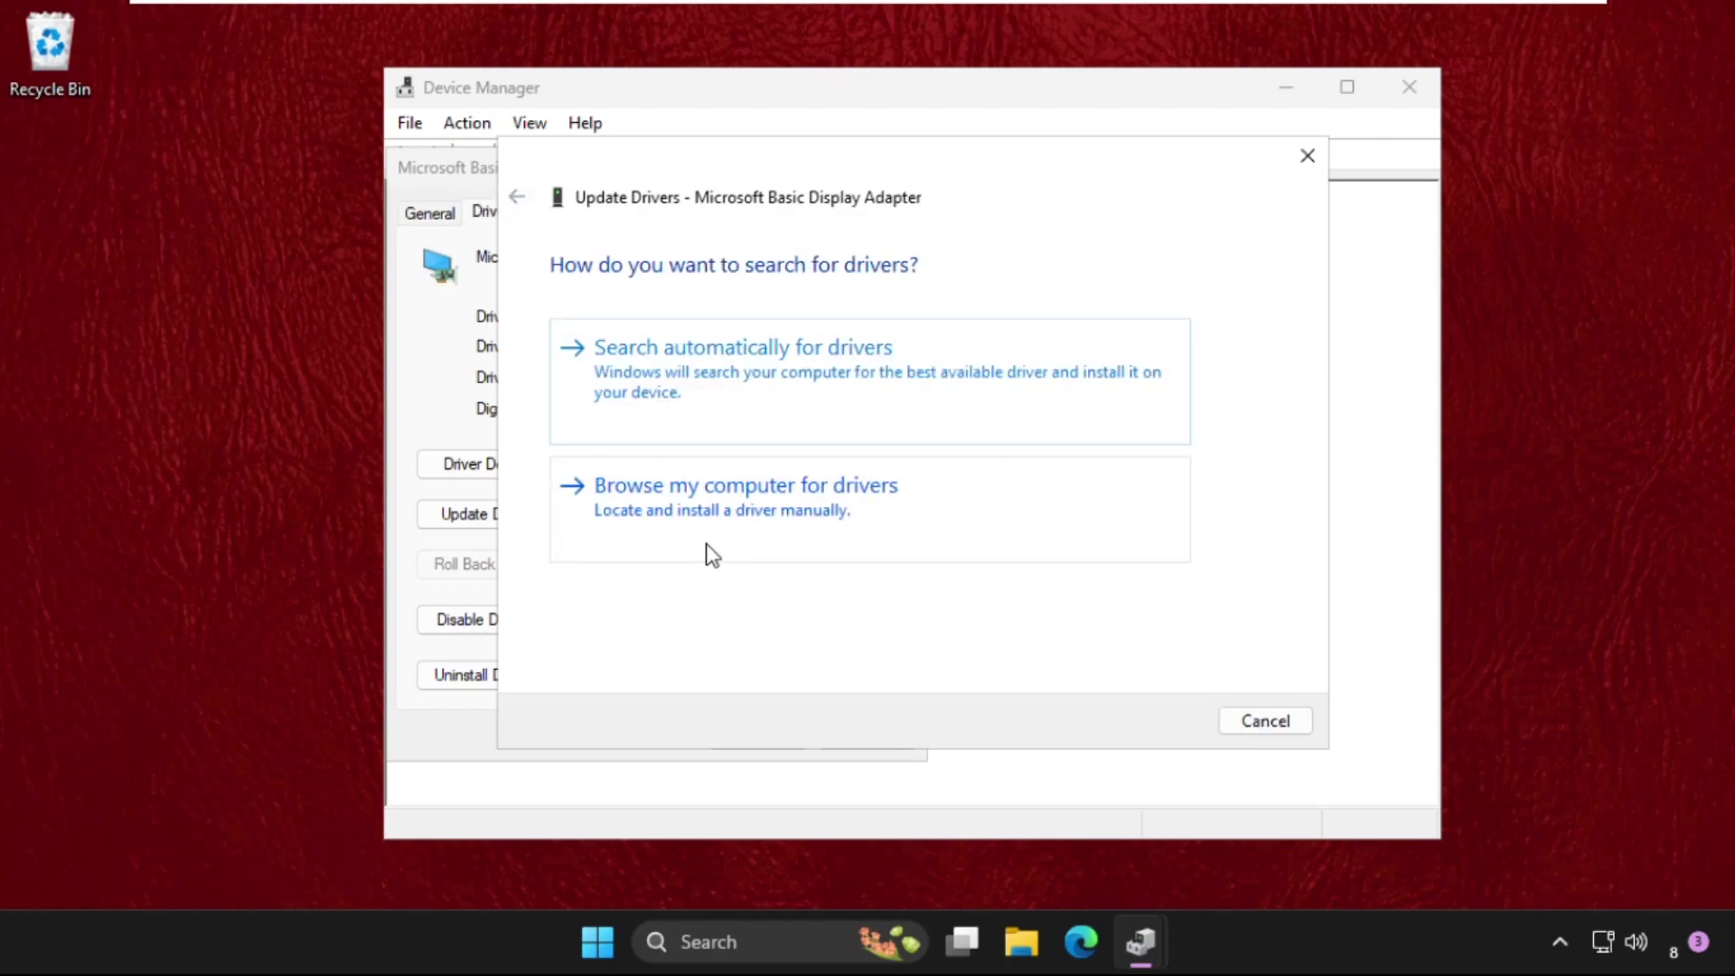
Browse this computer for drivers and pick Microsoft Basic Display Adapter from the available list.
{"action": "left_click", "coordinate": [707, 548]}
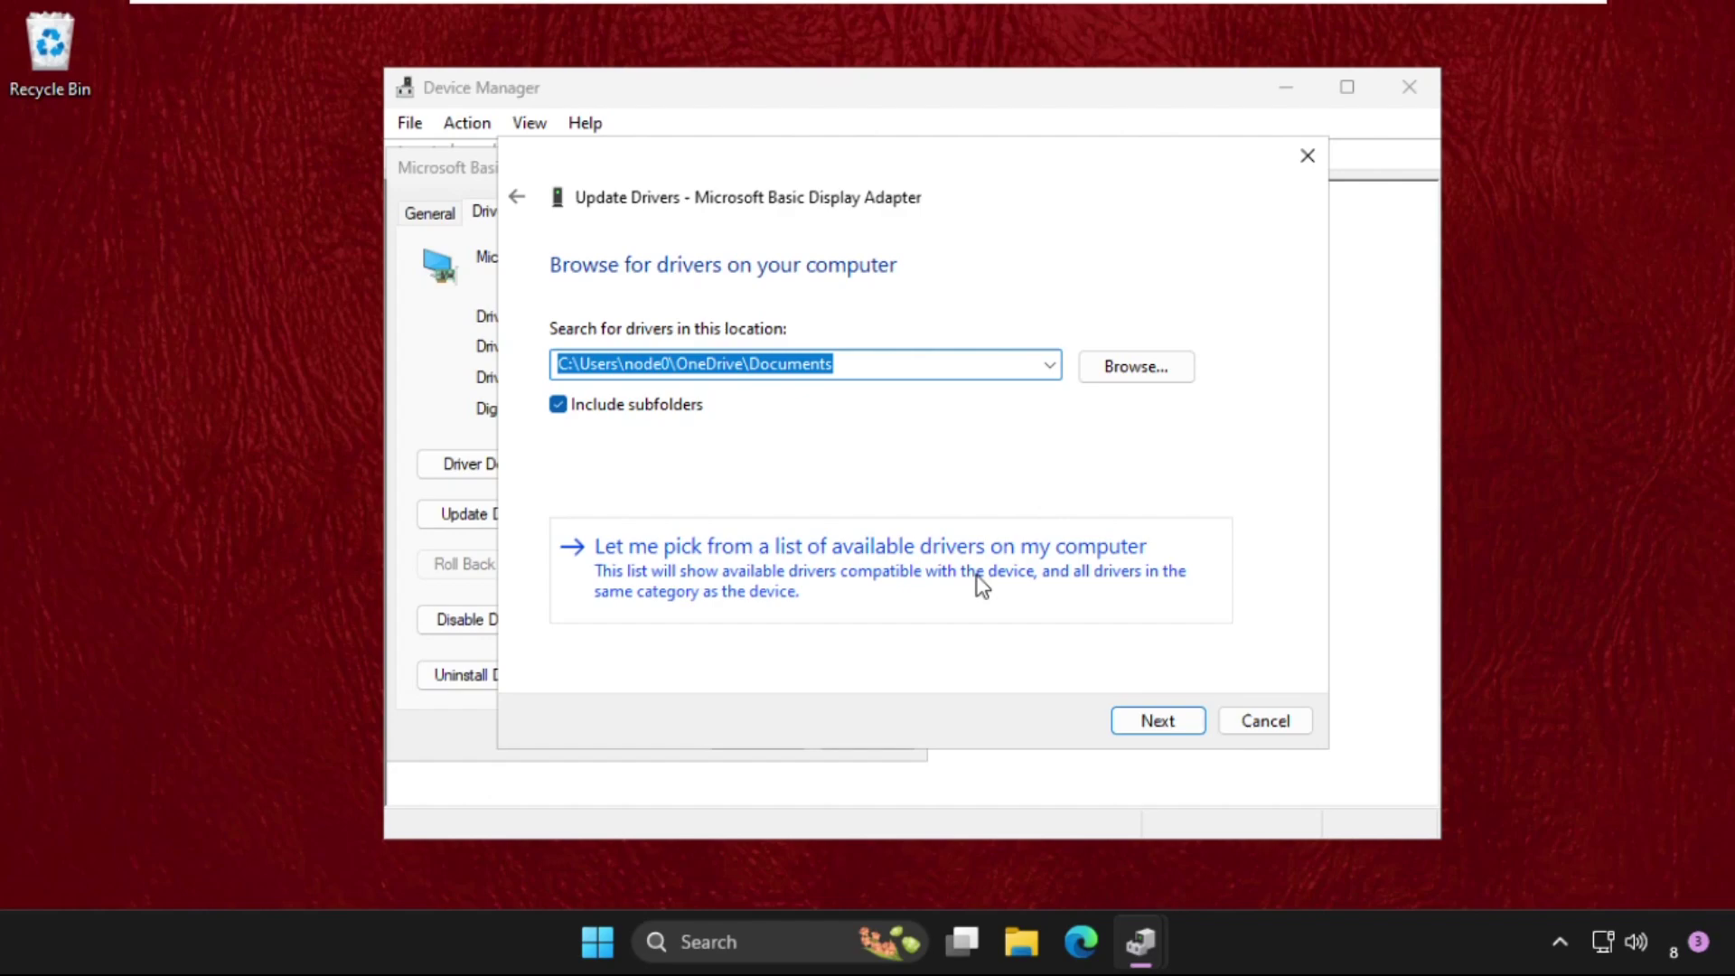
{"action": "left_click", "coordinate": [781, 583]}
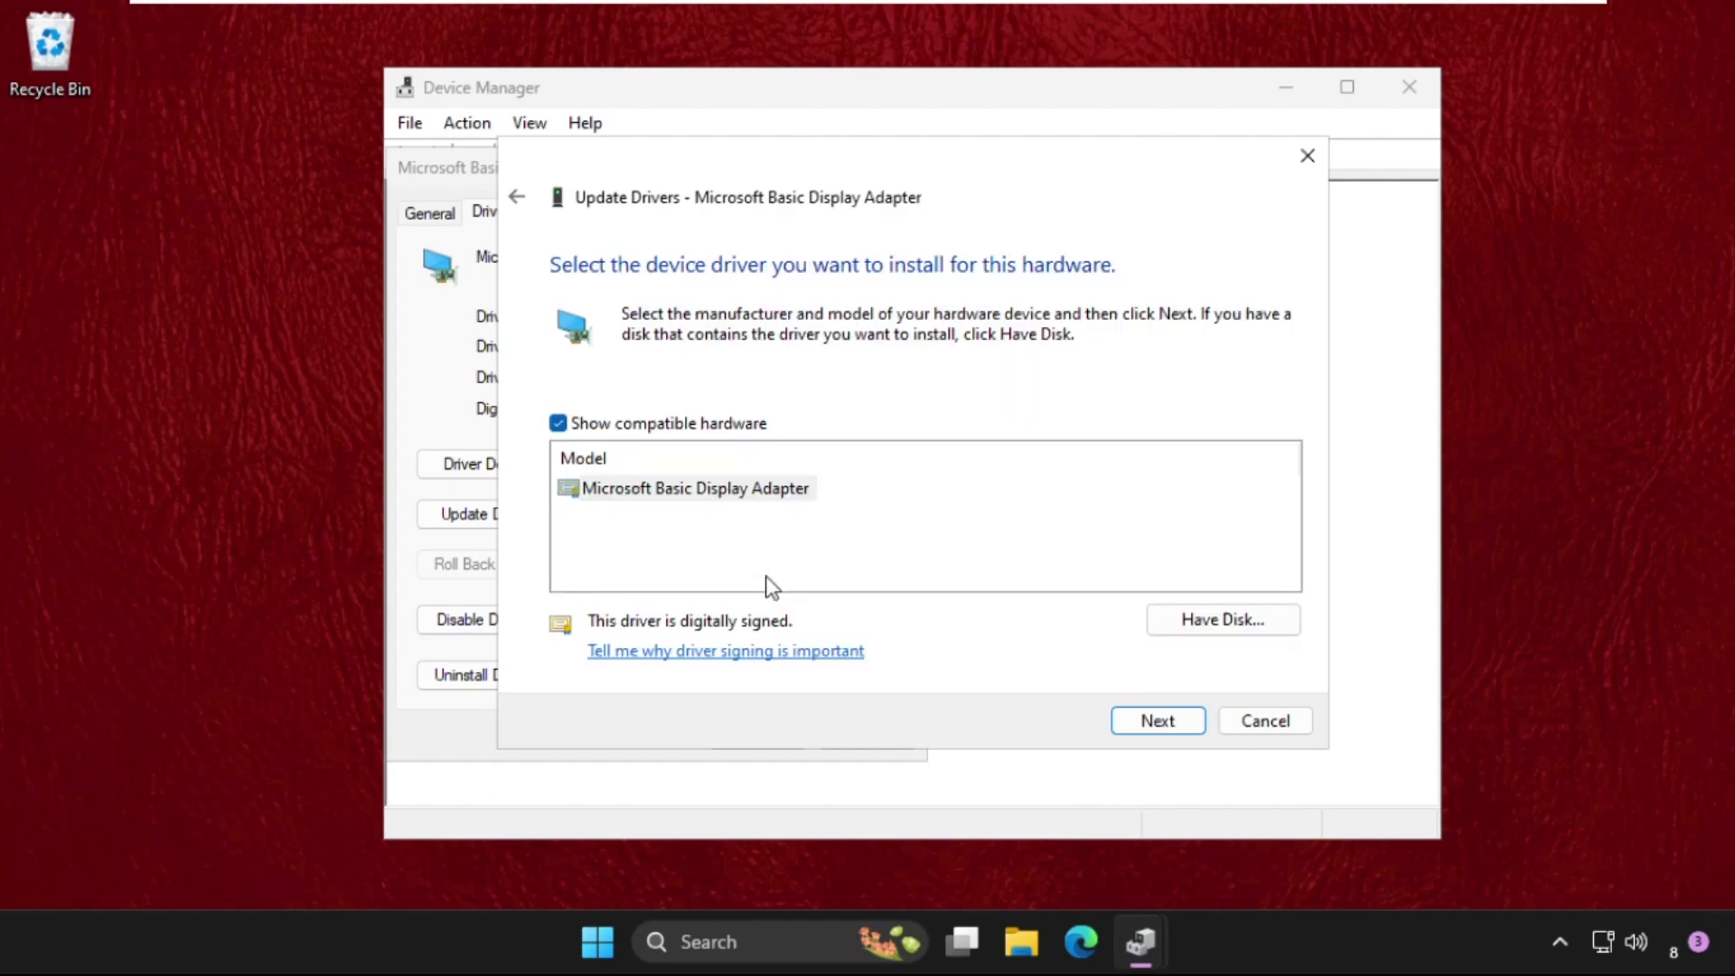
{"action": "left_click", "coordinate": [697, 492]}
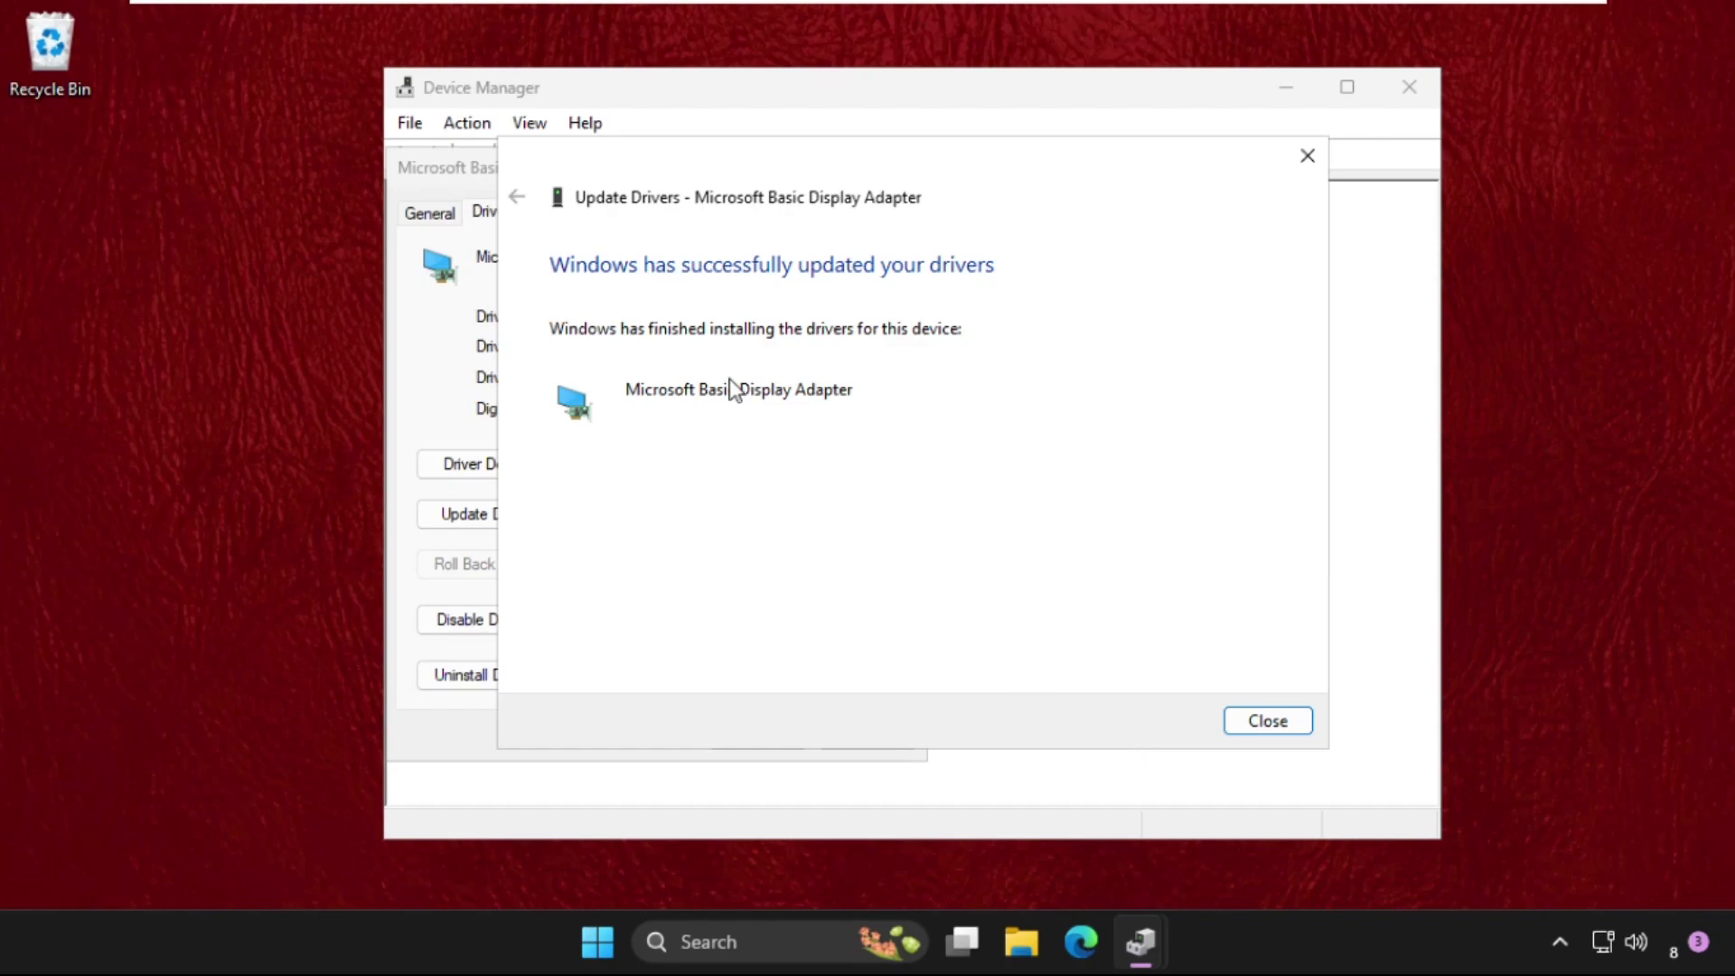
Close the update wizard, adapter Properties and Device Manager, then show the Start menu power options.
{"action": "left_click", "coordinate": [1304, 723]}
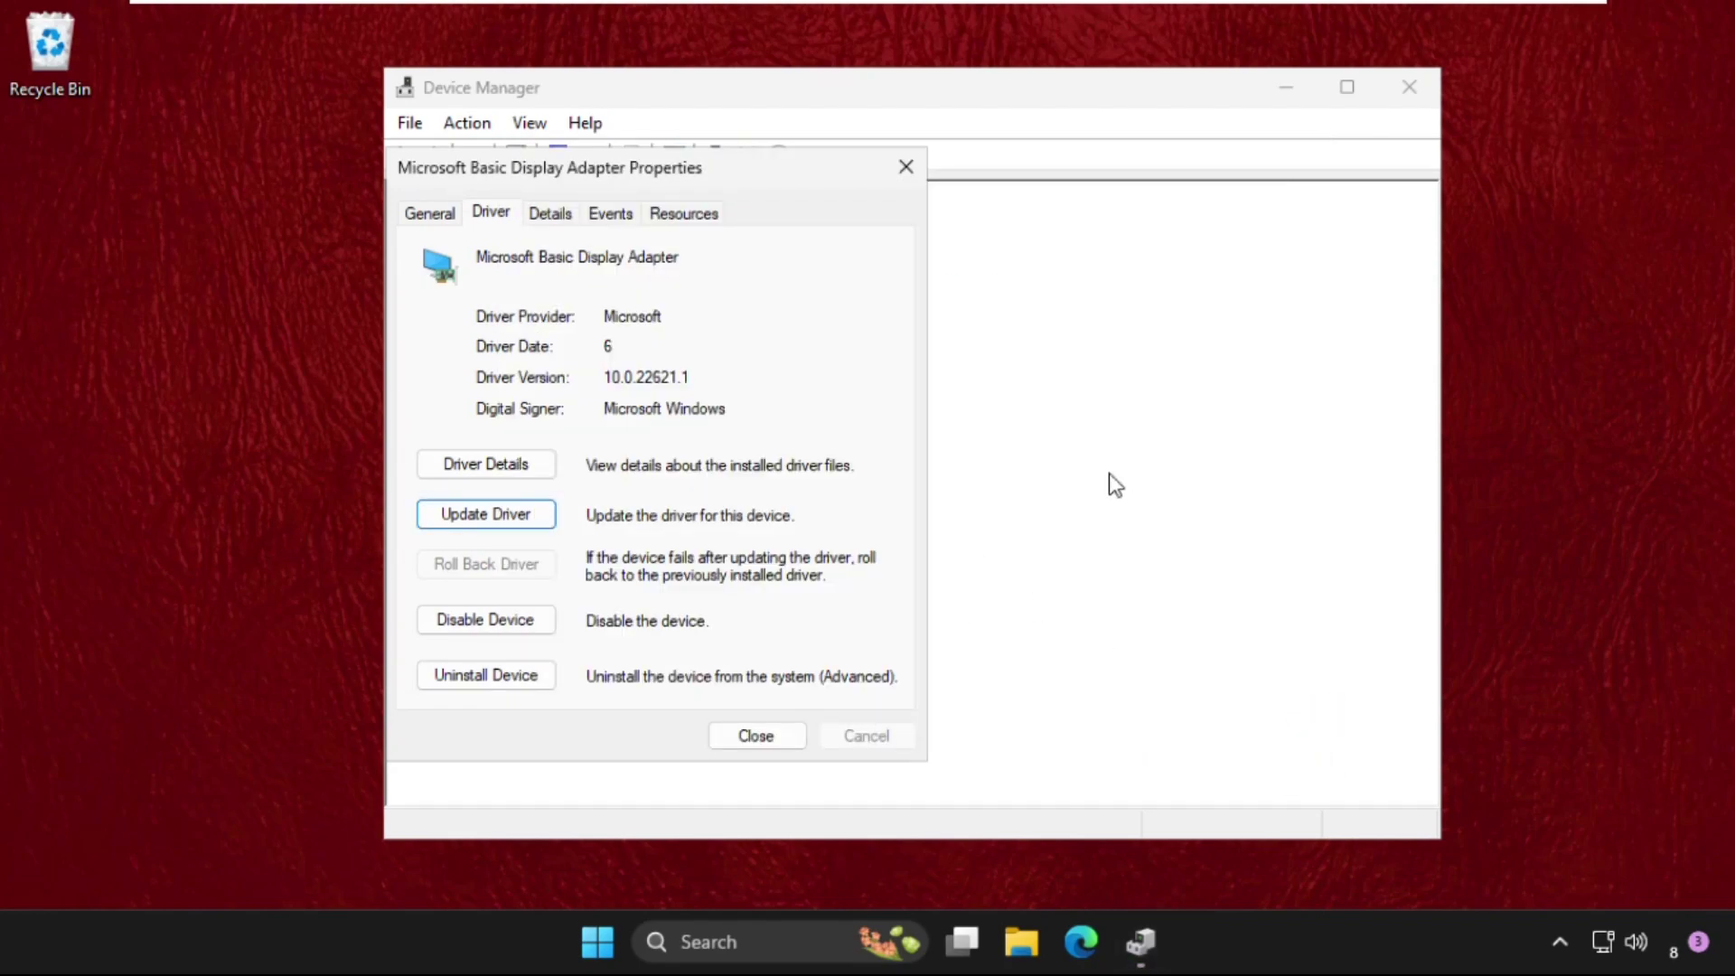
{"action": "left_click", "coordinate": [906, 173]}
{"action": "left_click", "coordinate": [1410, 89]}
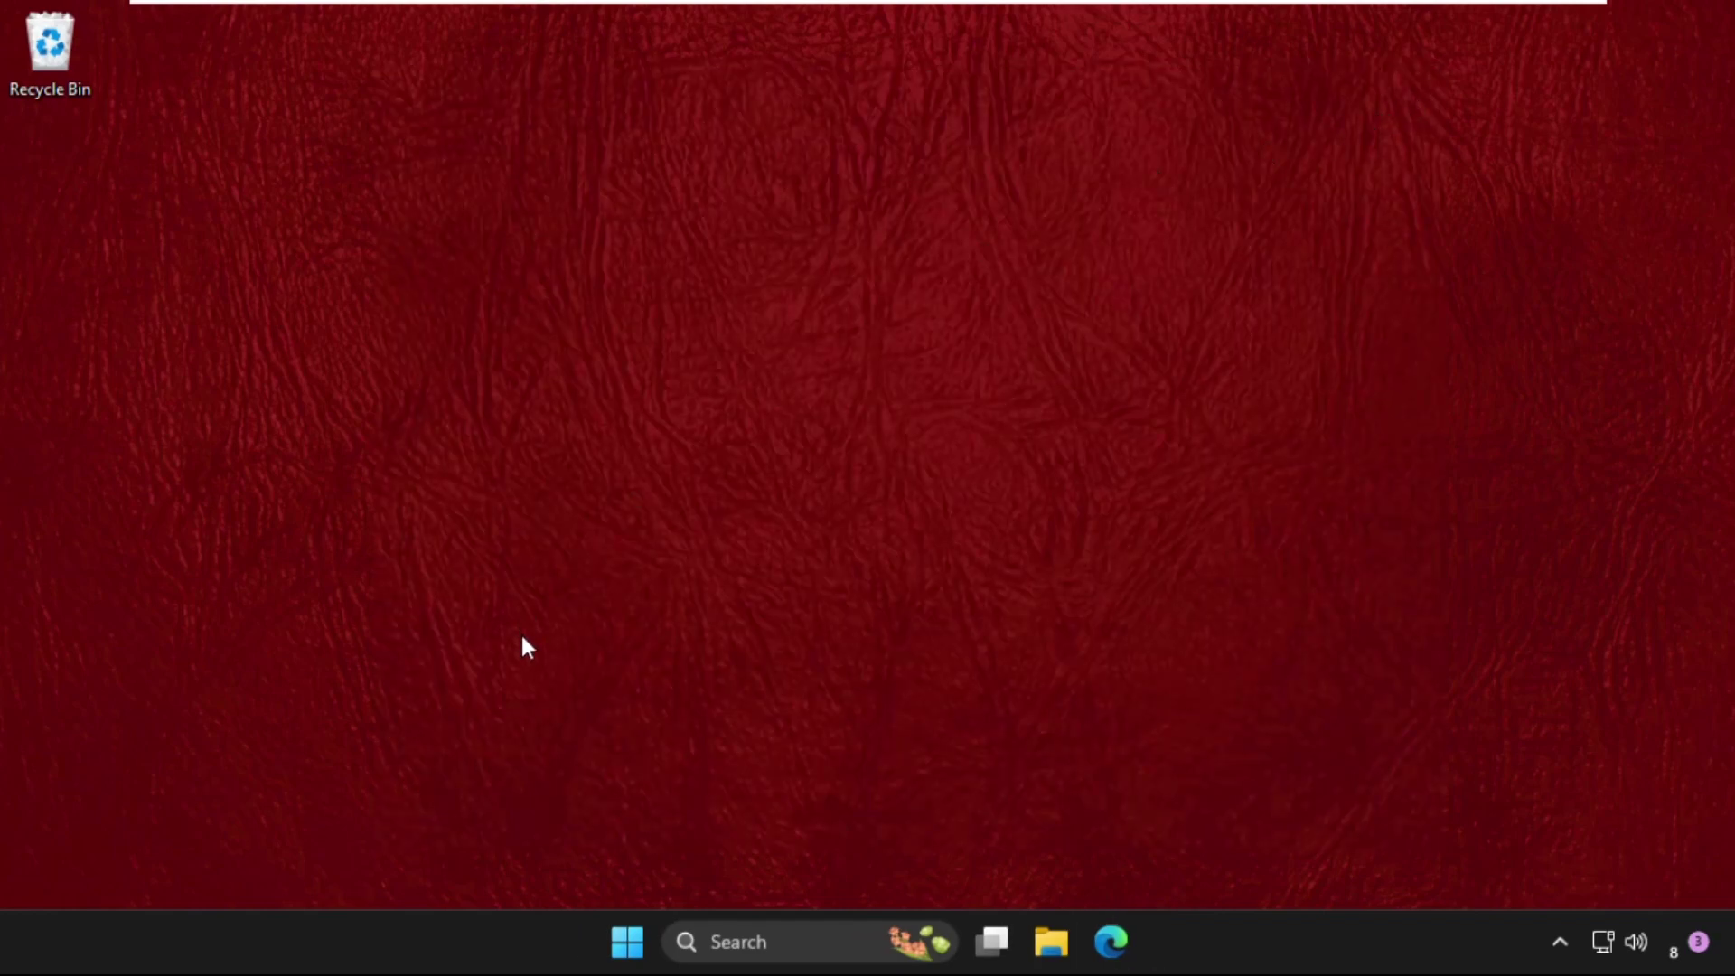
{"action": "left_click", "coordinate": [627, 941]}
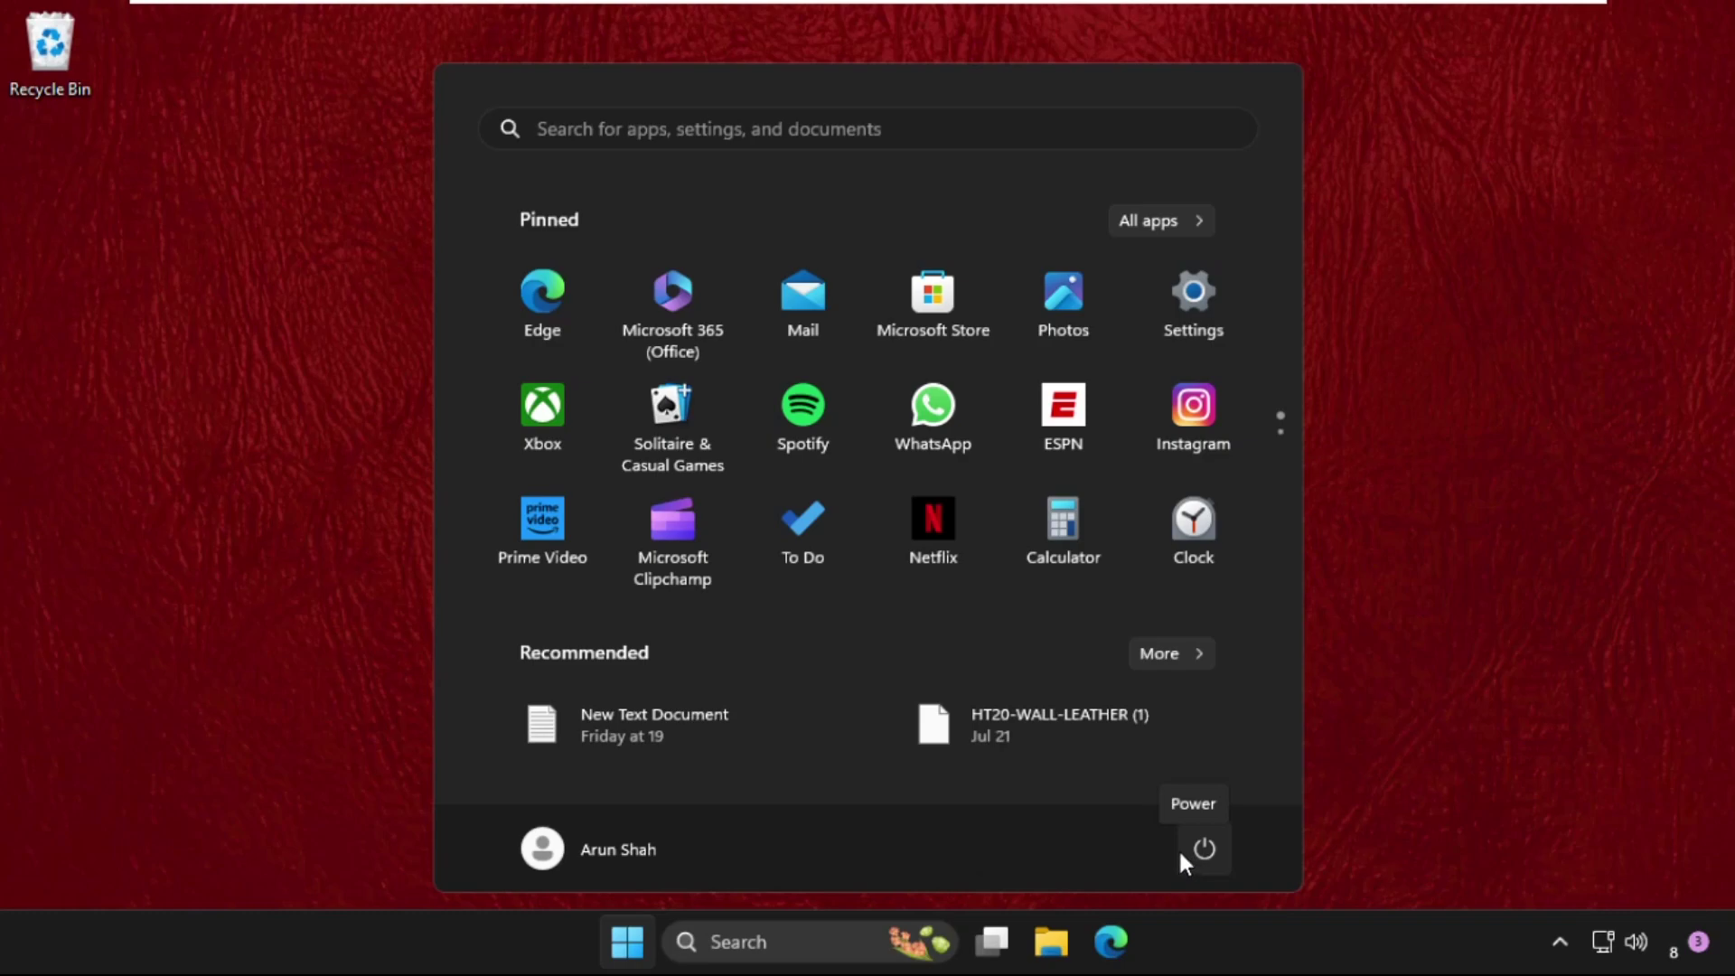
{"action": "left_click", "coordinate": [1193, 841]}
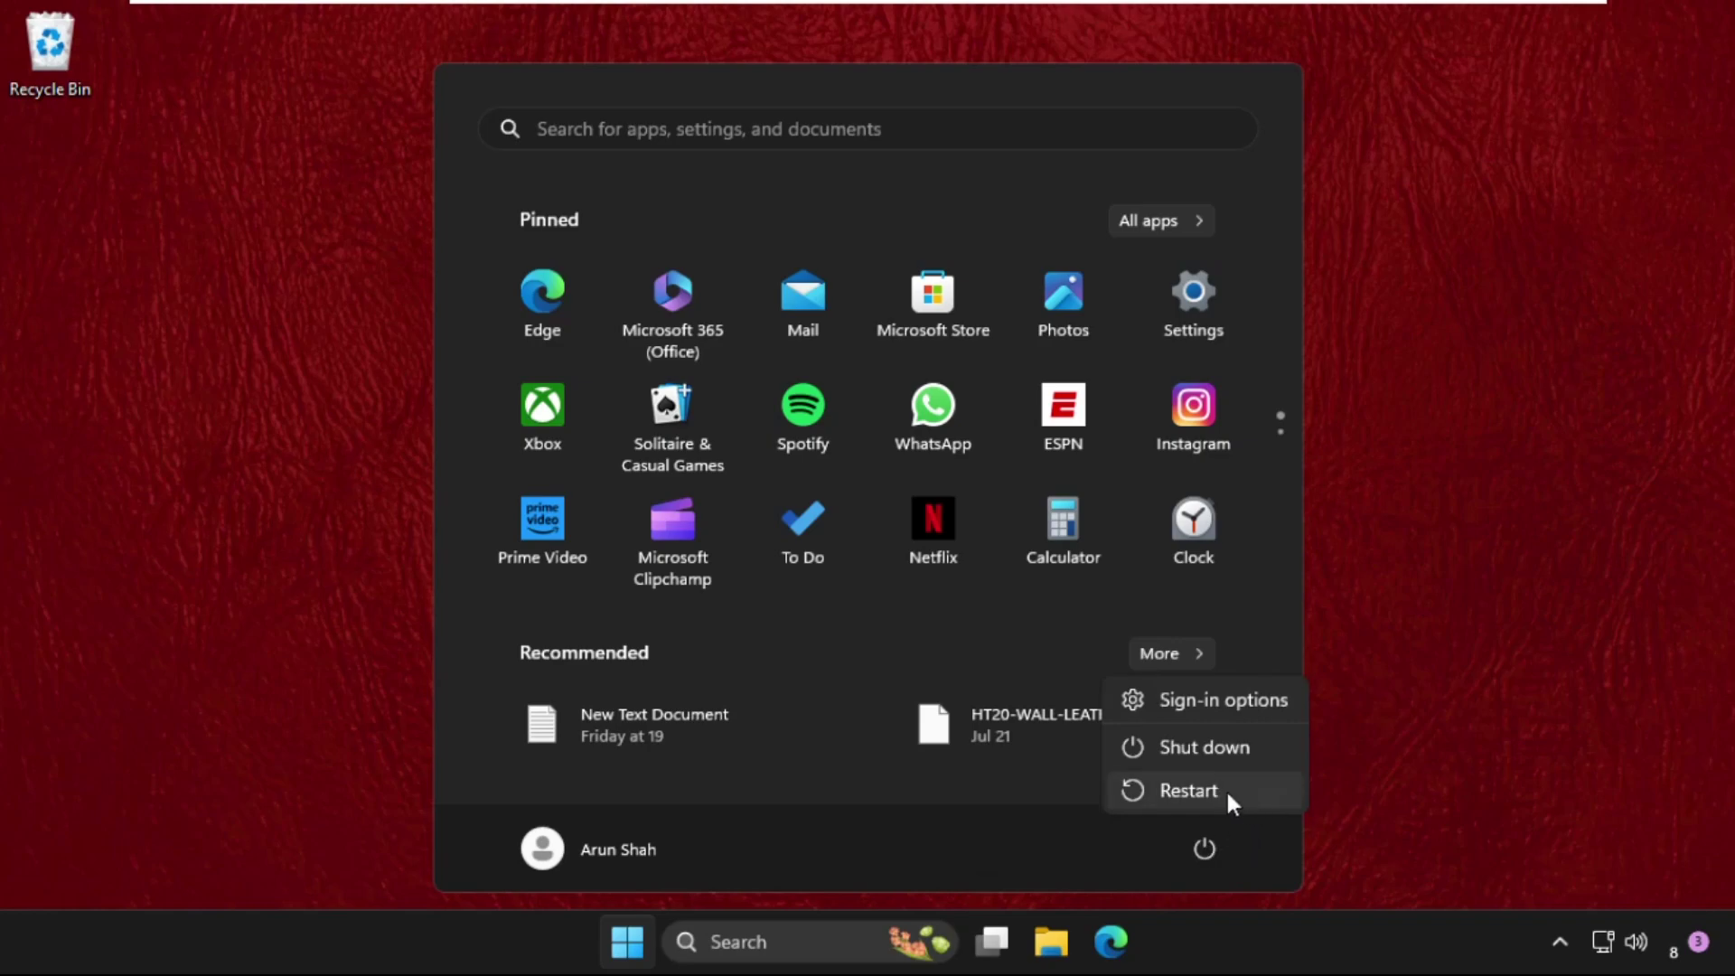